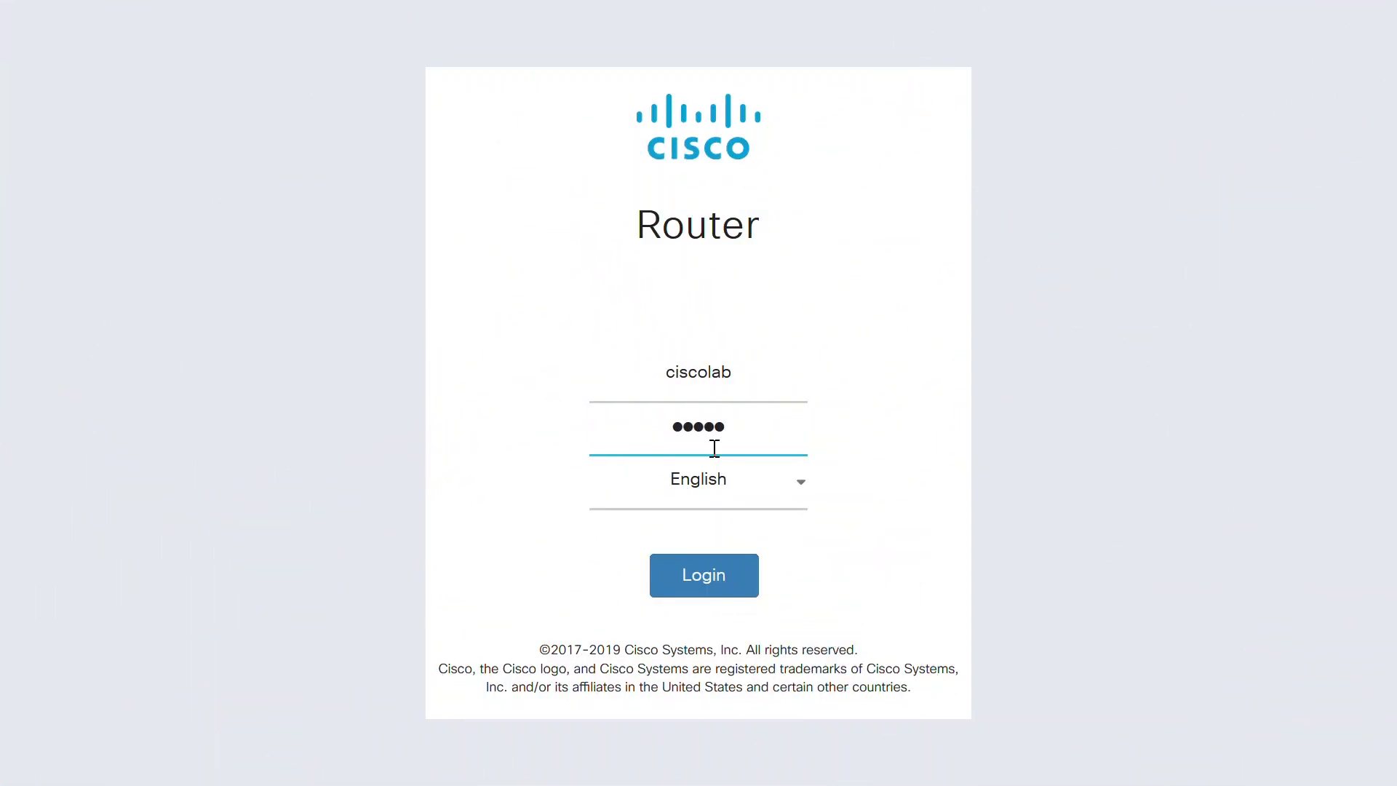
Enter the admin username and the account password on the router login page
text(***)
Log in and go to LAN > VLAN Settings
click(711, 588)
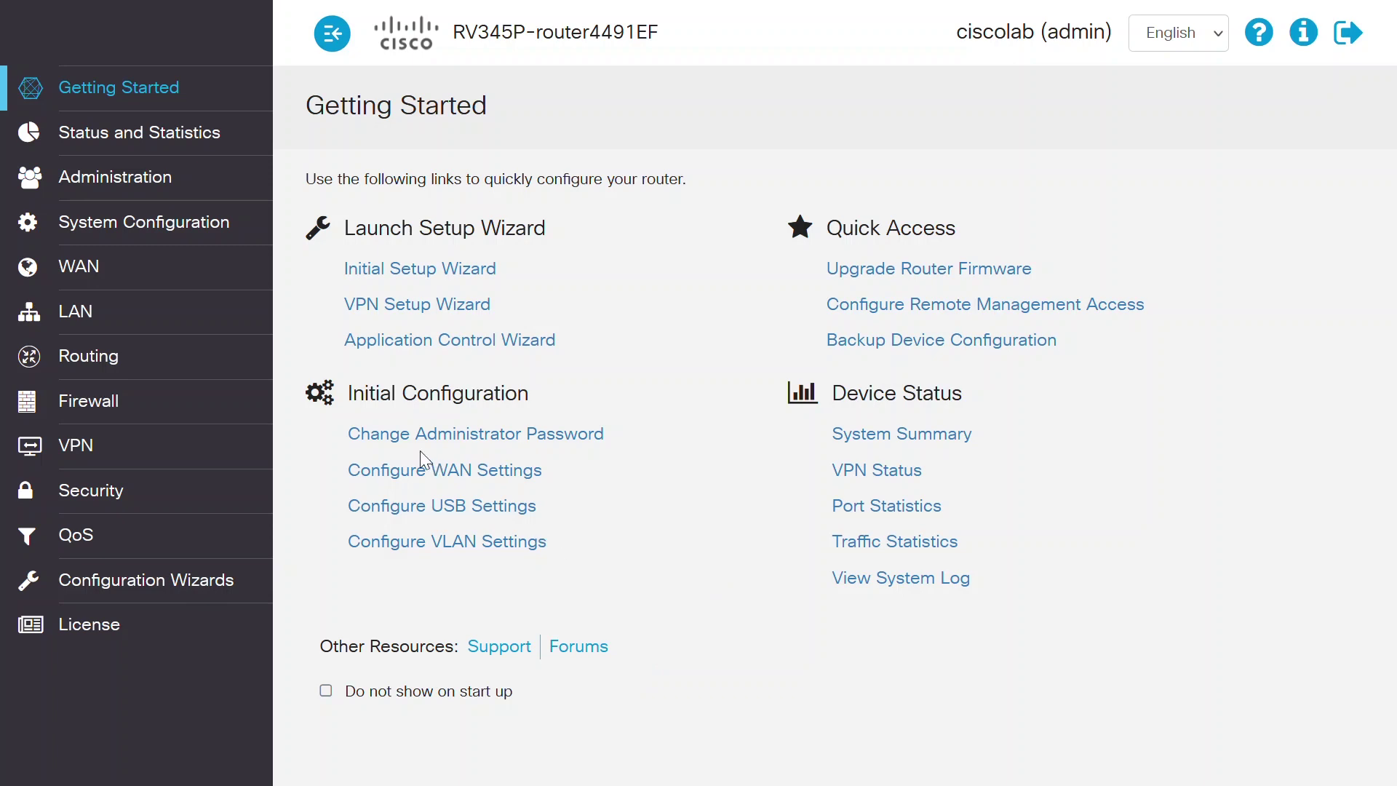
click(85, 313)
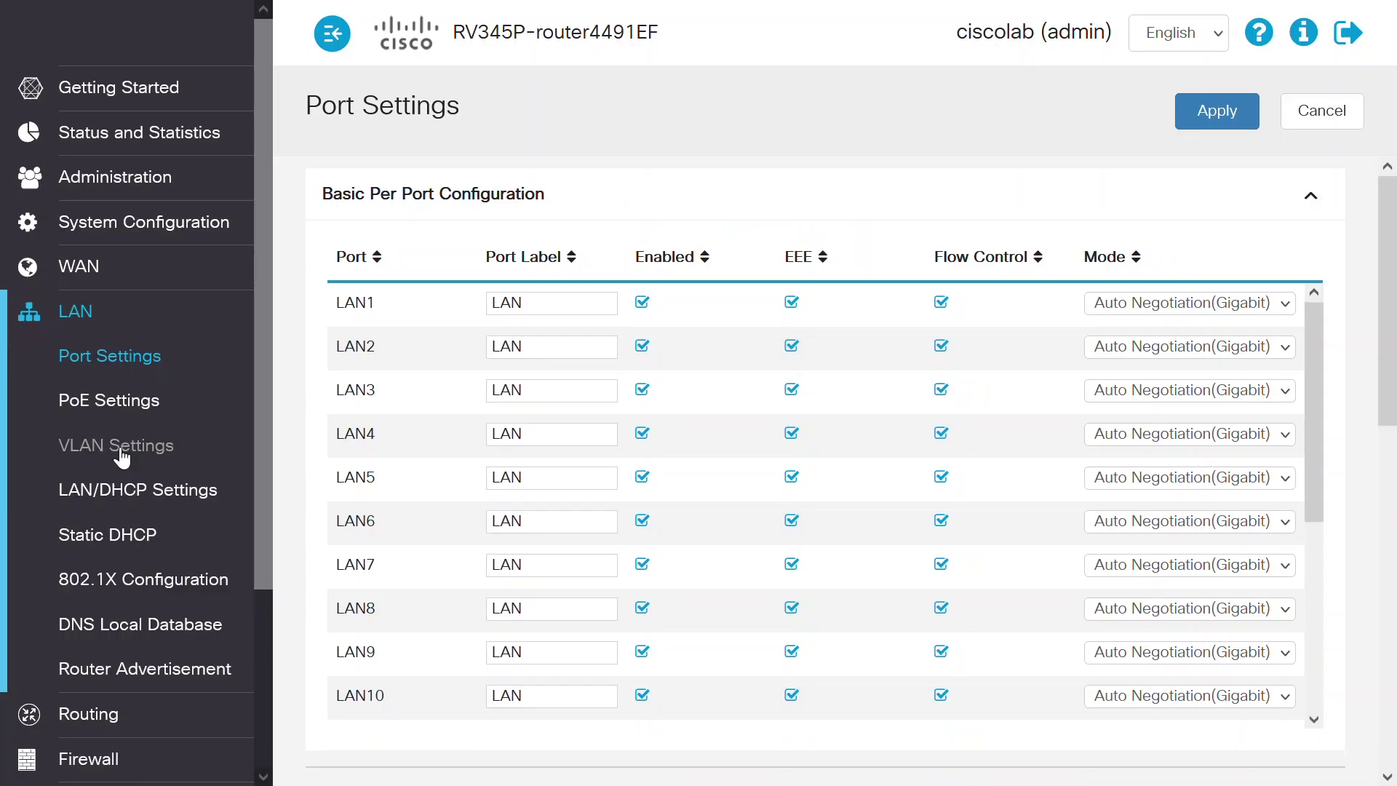
click(121, 447)
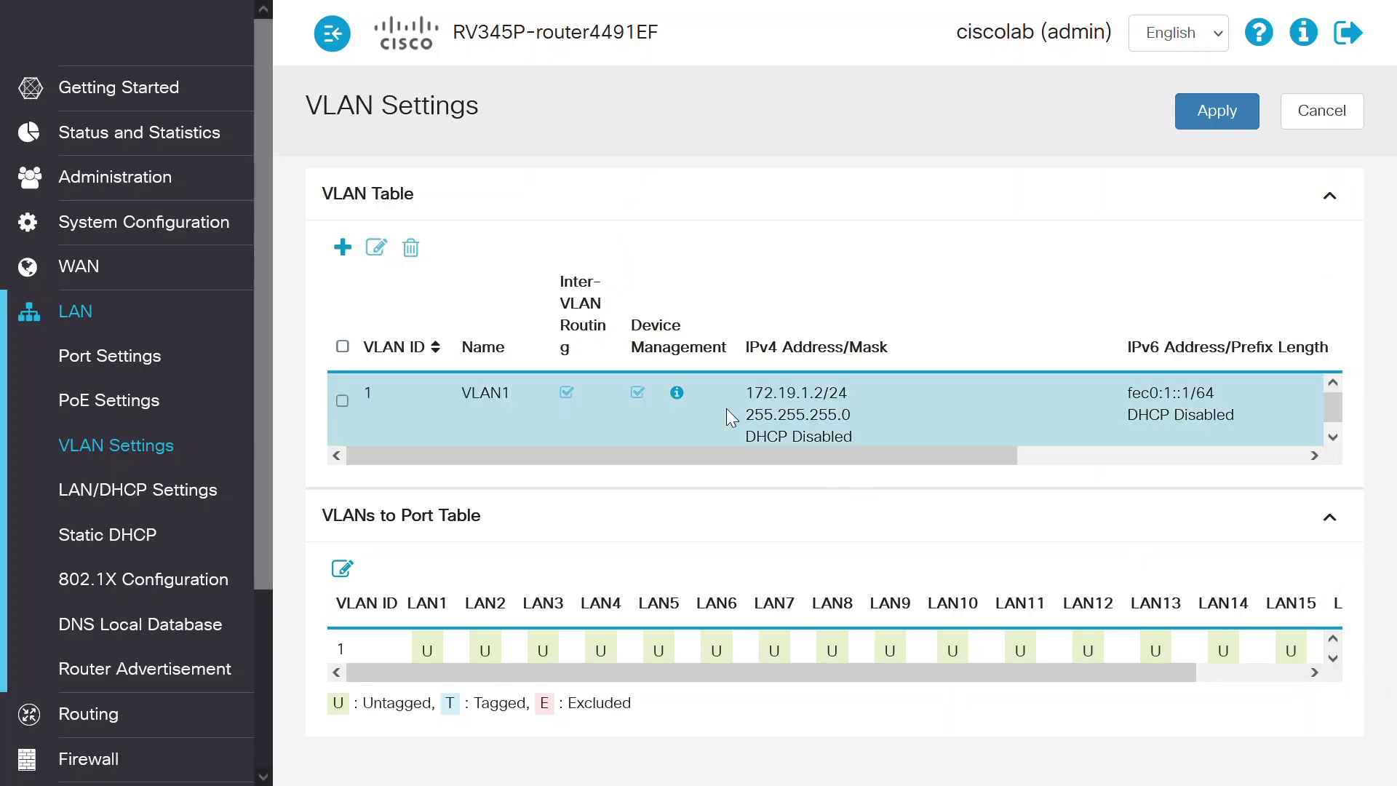
Add VLAN2 at 192.168.2.1/24 with a DHCP server for 192.168.2.100–149, and apply
click(343, 248)
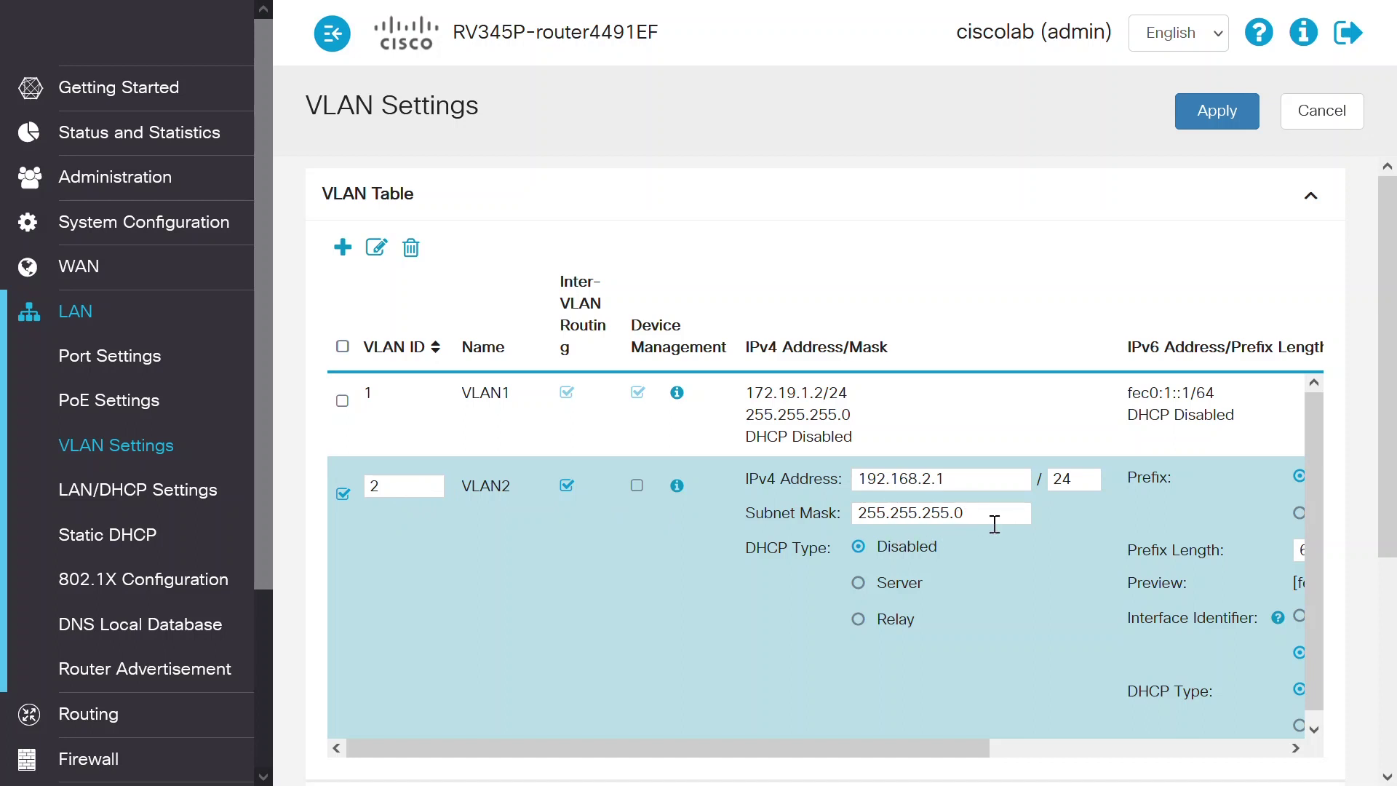
click(859, 583)
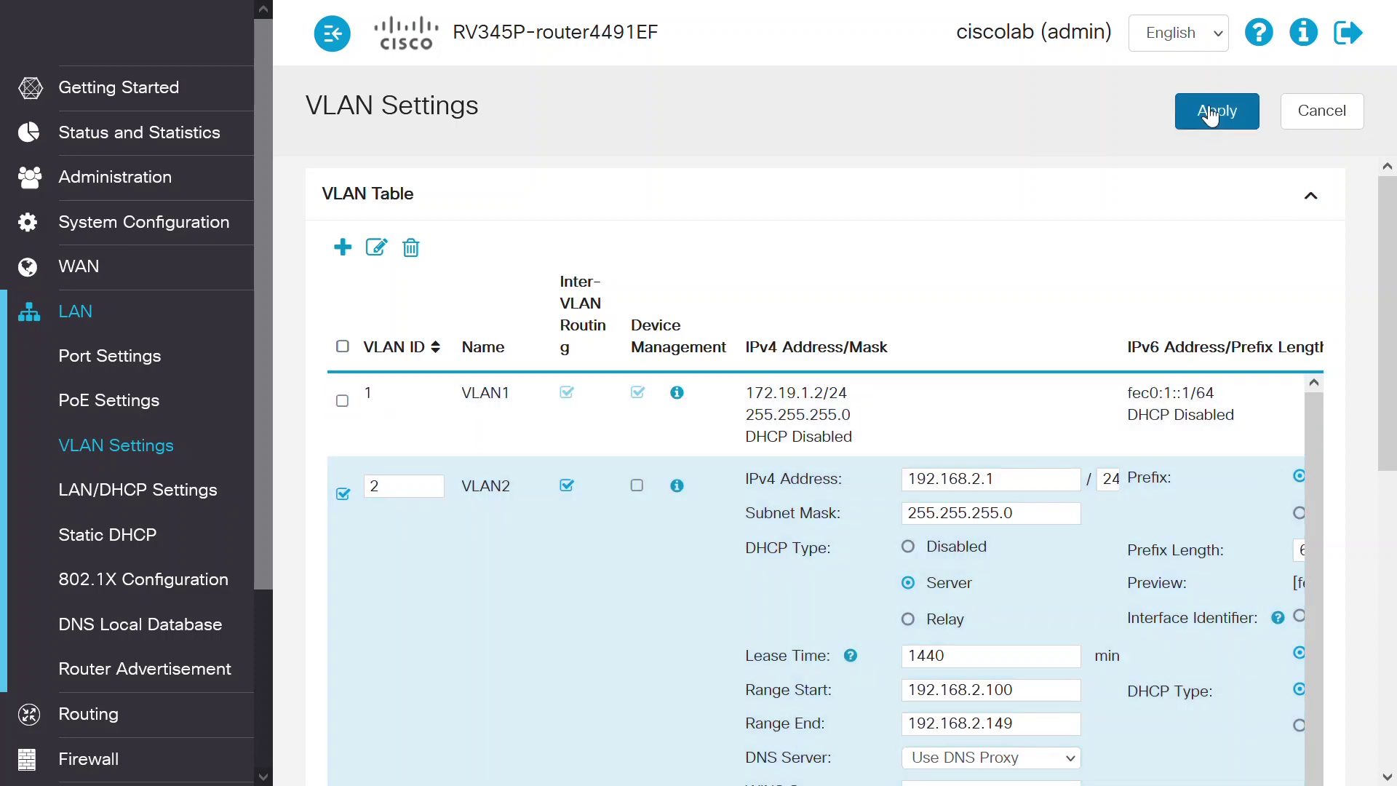
click(1212, 115)
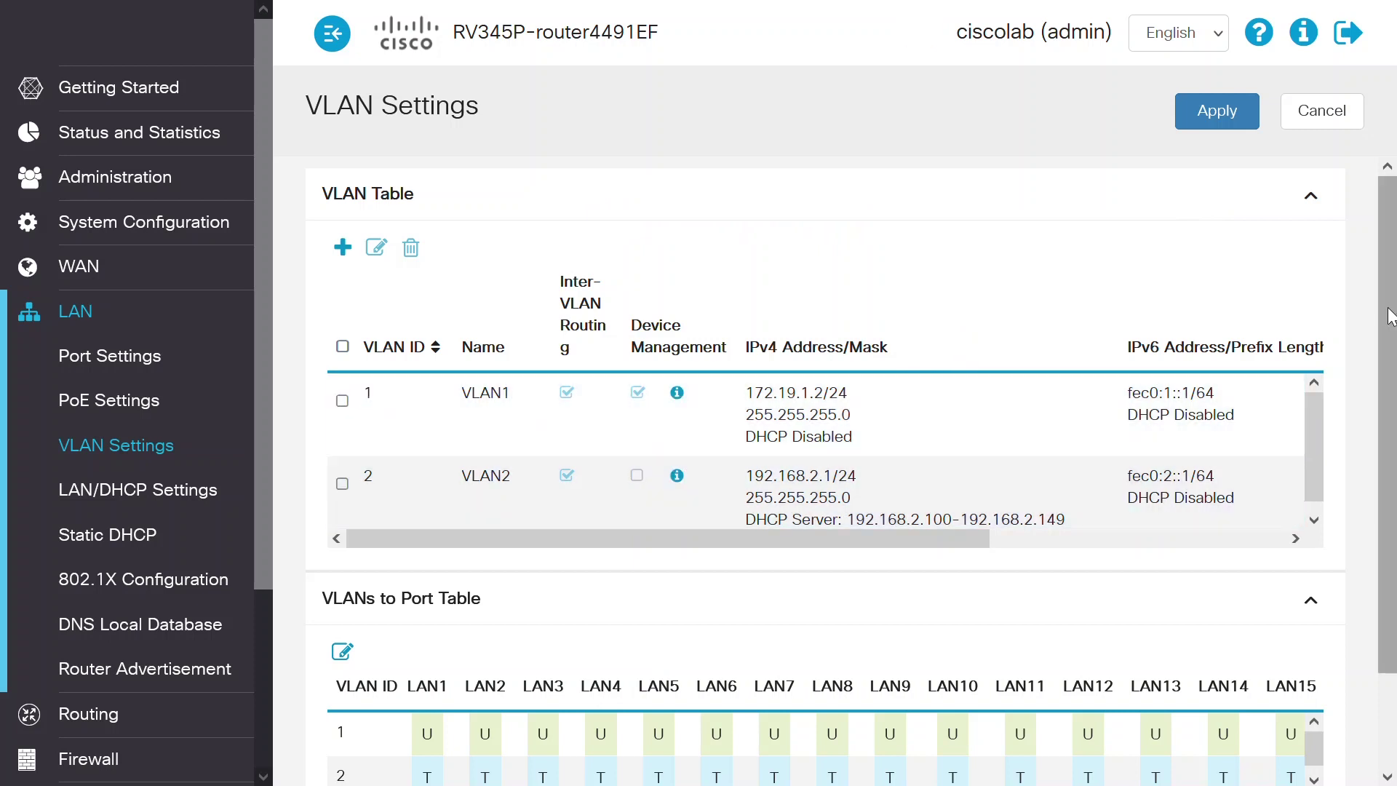
scroll(1392, 313, down, 2)
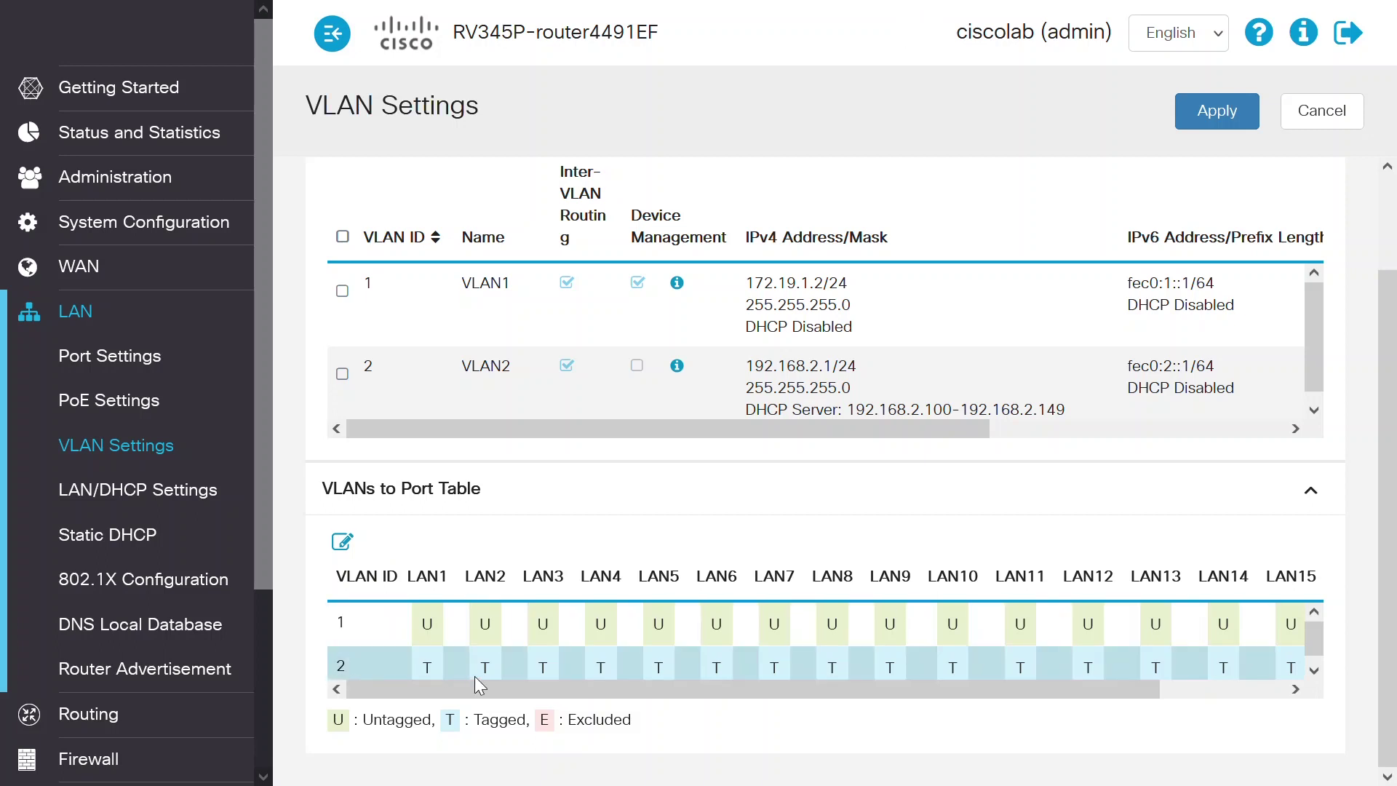
Make LAN2 tagged in VLAN 1 and untagged in VLAN 2, and apply
click(342, 541)
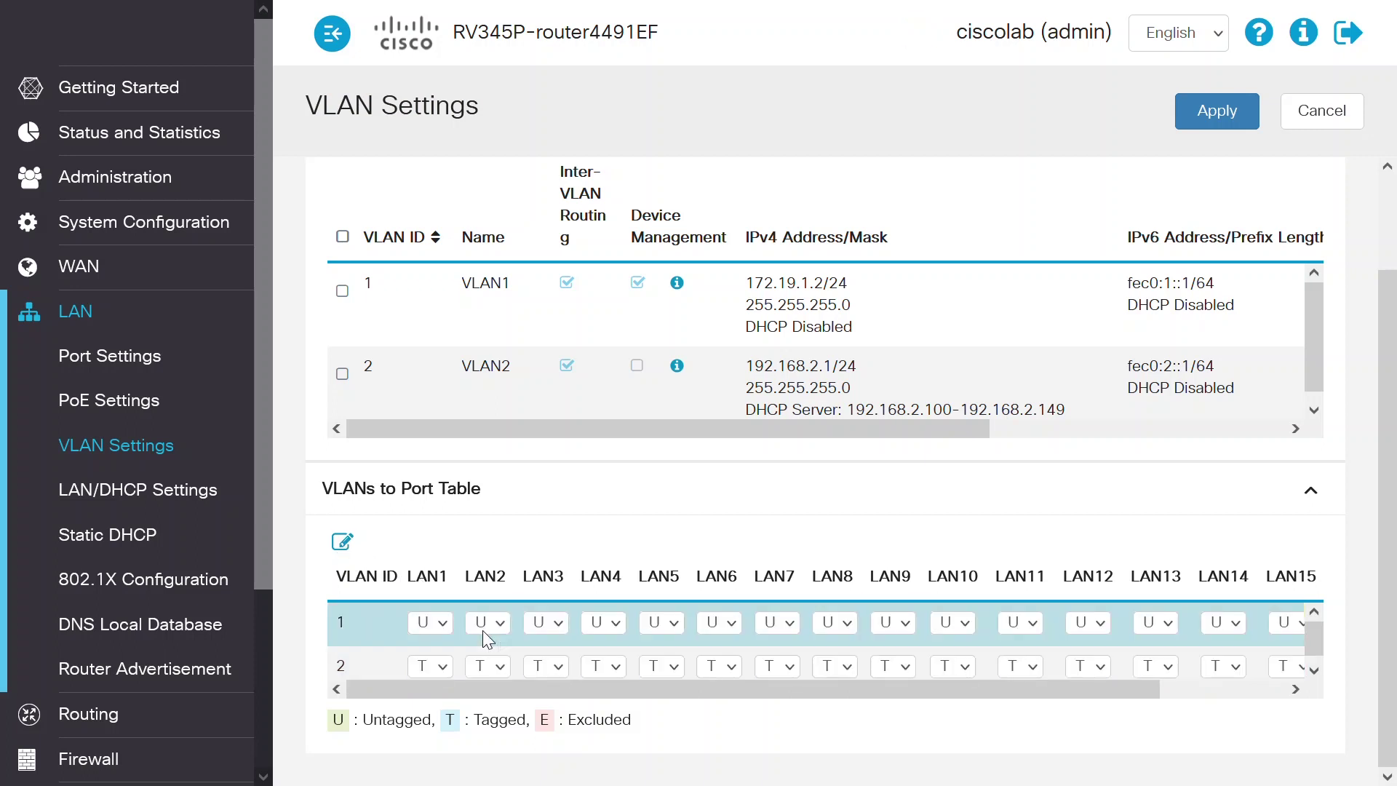
click(500, 667)
click(487, 698)
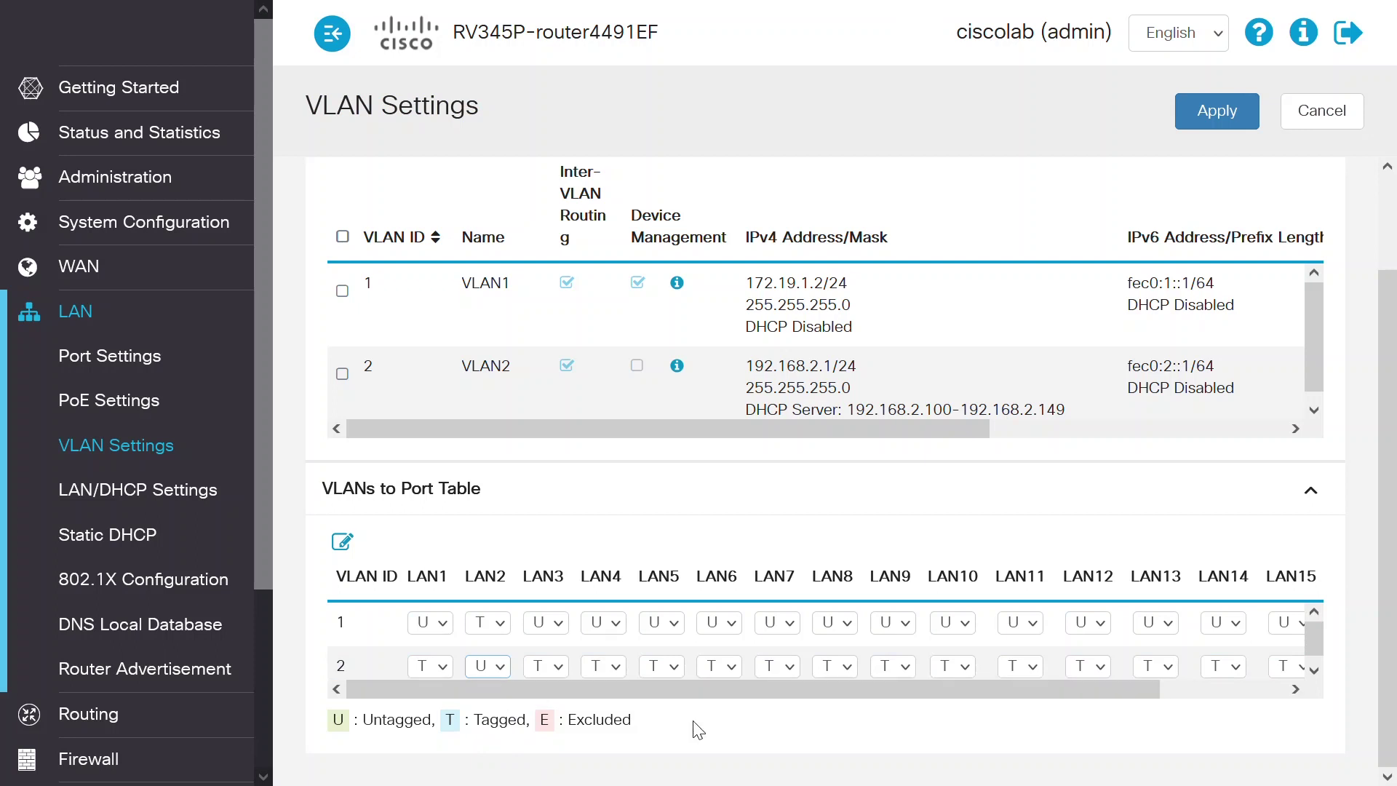
click(1205, 108)
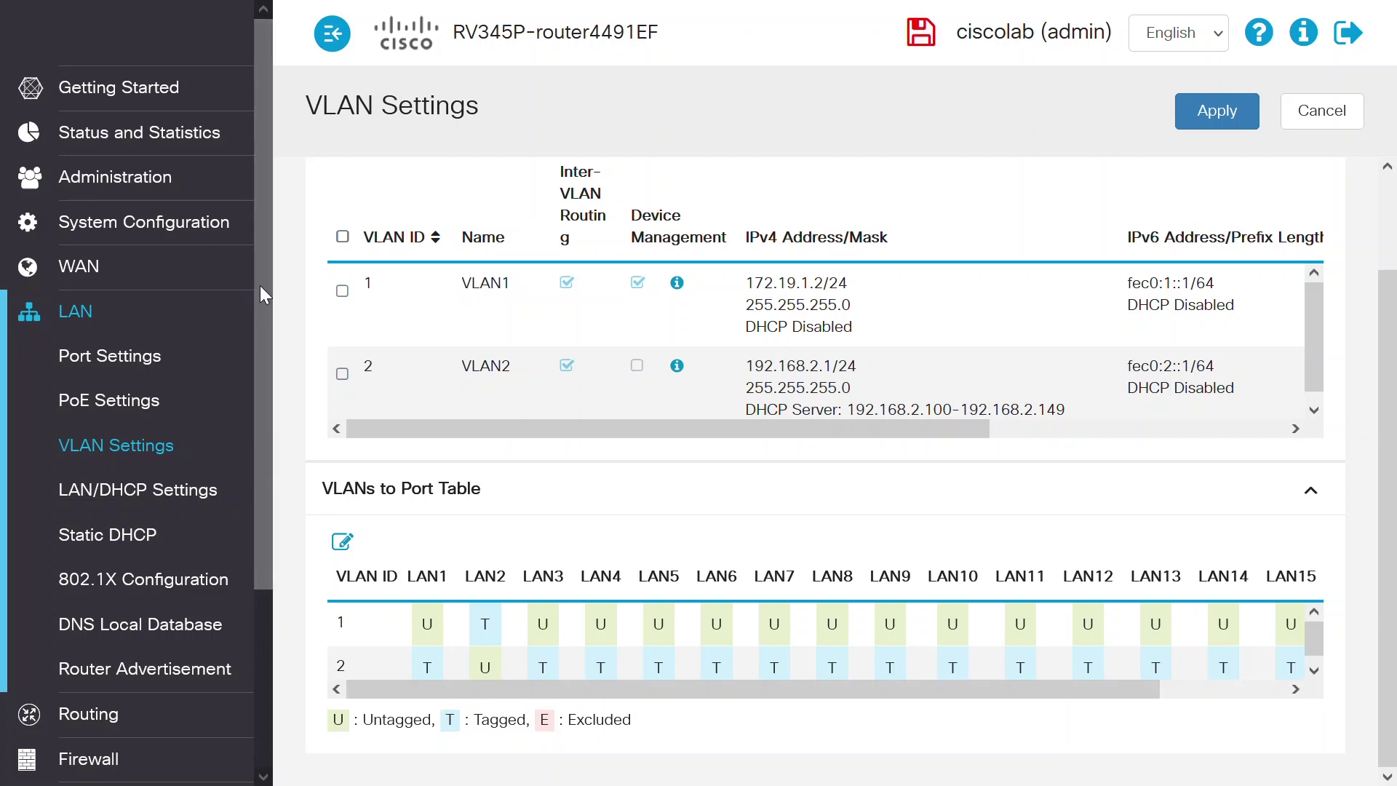
drag(260, 285, 272, 502)
Go to QoS Traffic Classes and start a new traffic class
click(89, 658)
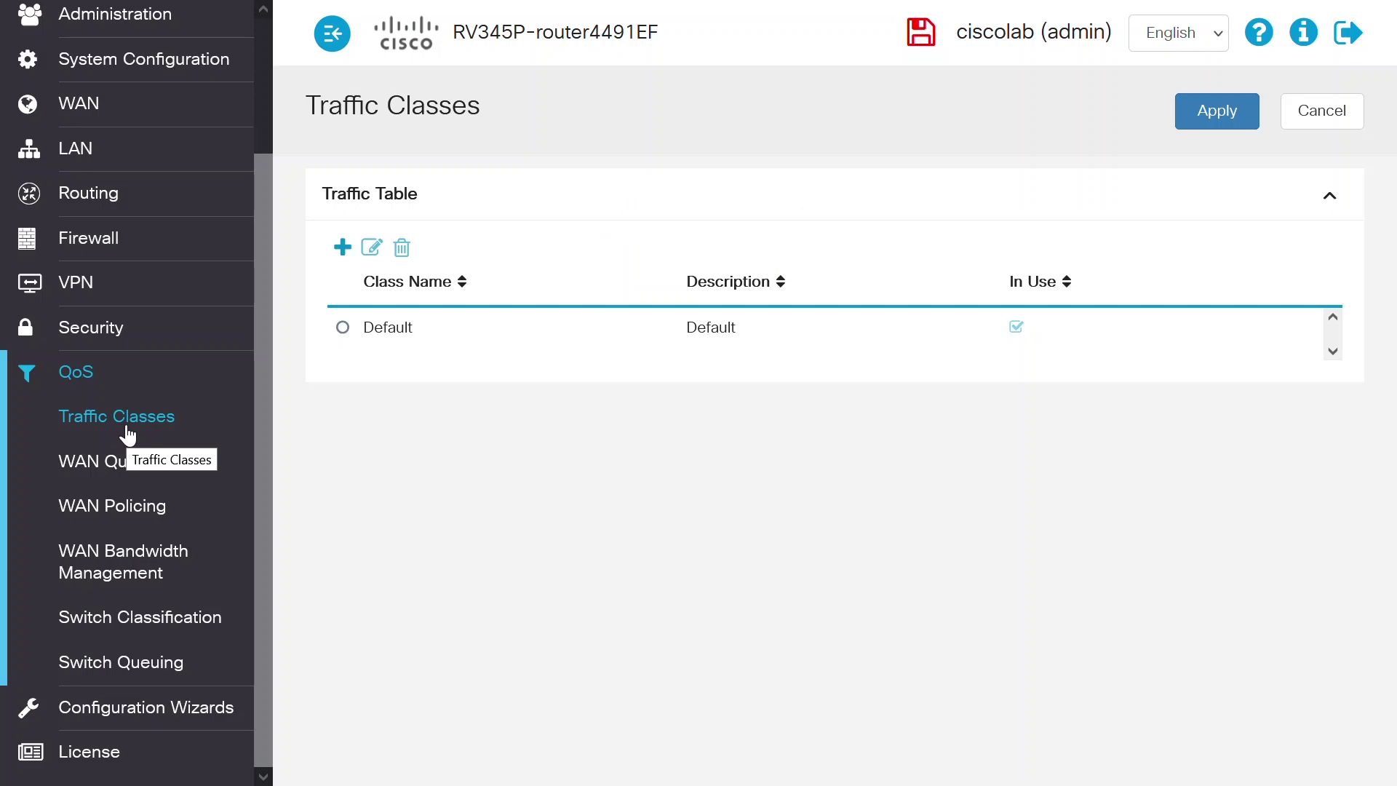
click(343, 248)
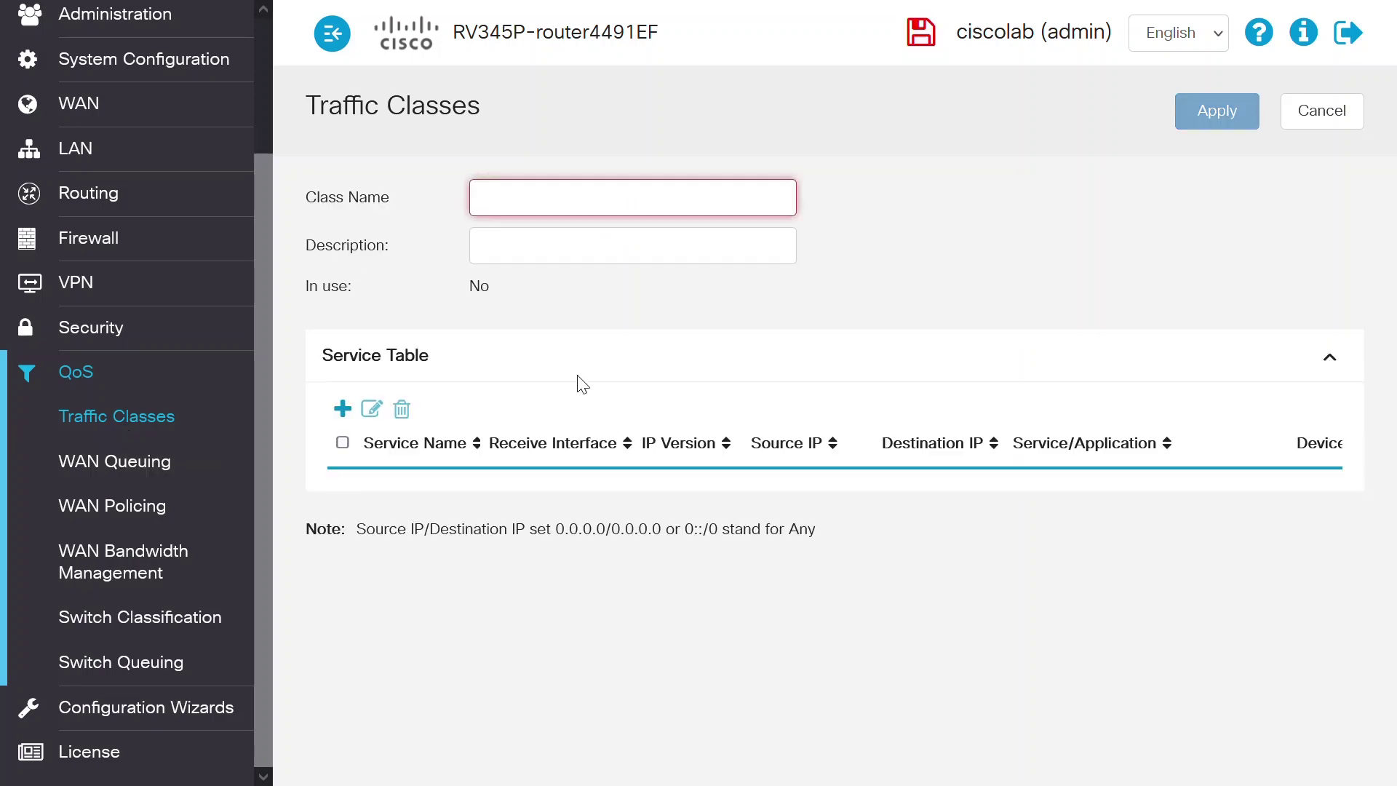
Name the new traffic class VLAN2 with description To_VLAN2
click(628, 202)
text(VLAN2)
click(594, 248)
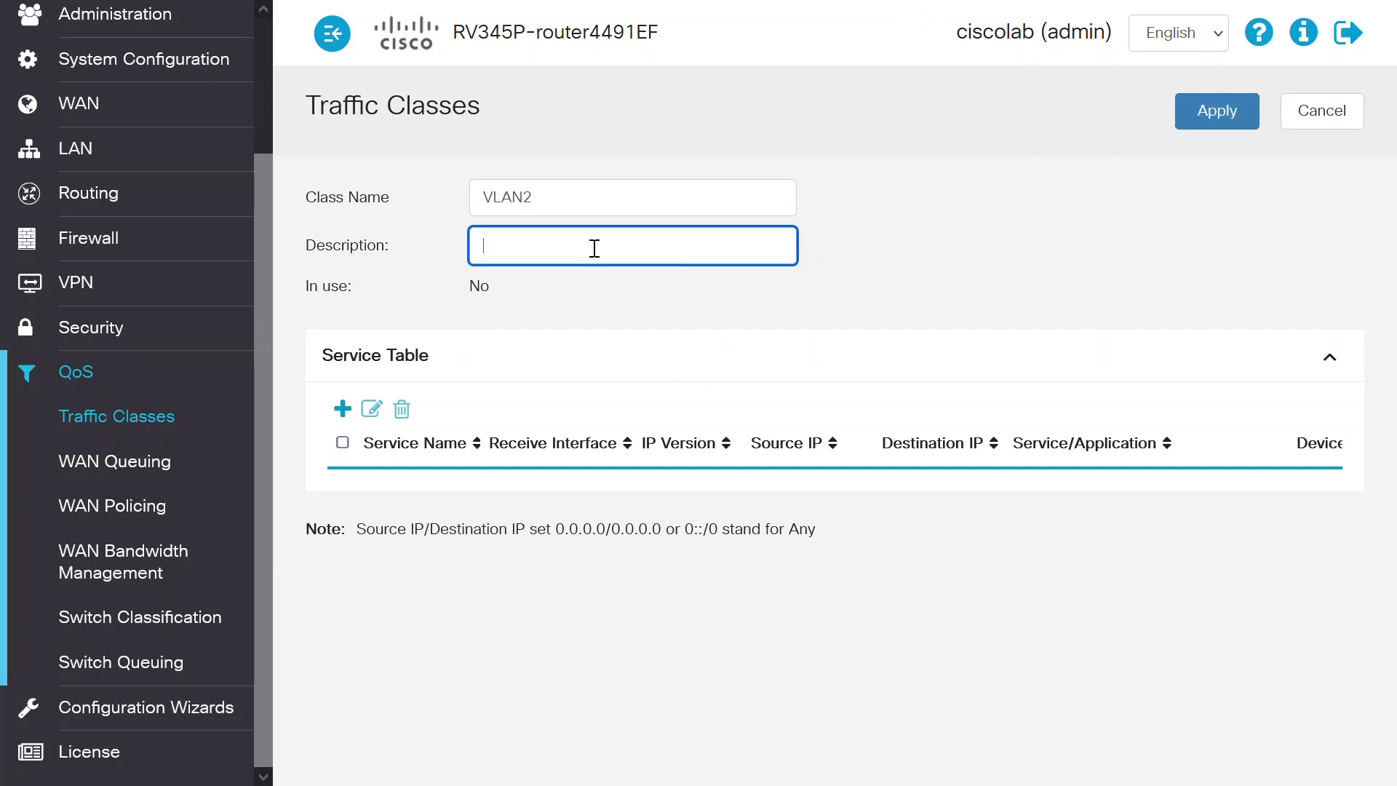
text(To_VLAN2)
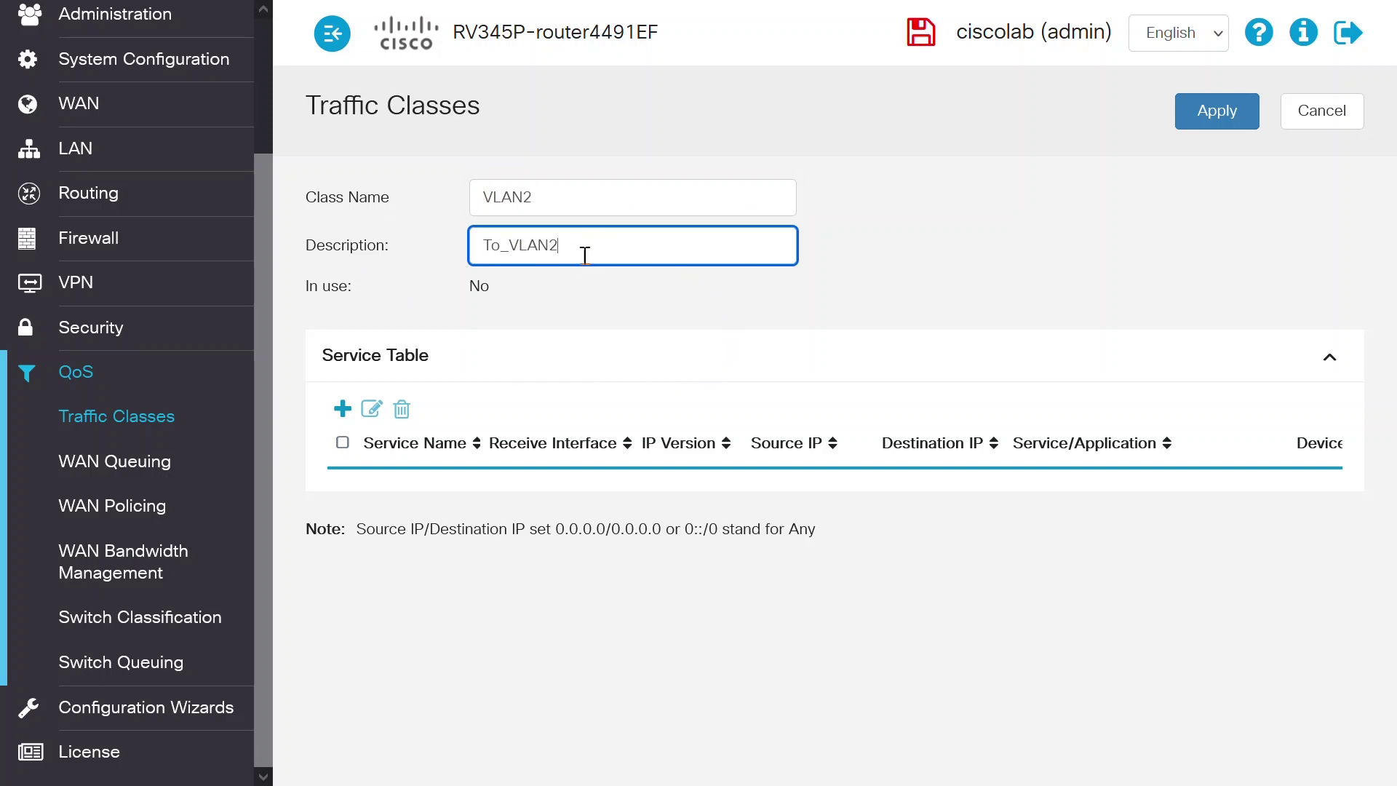
Add service To_VLAN2 matching IPv4 traffic on WAN1 to 192.168.2.0/255.255.255.0
click(342, 409)
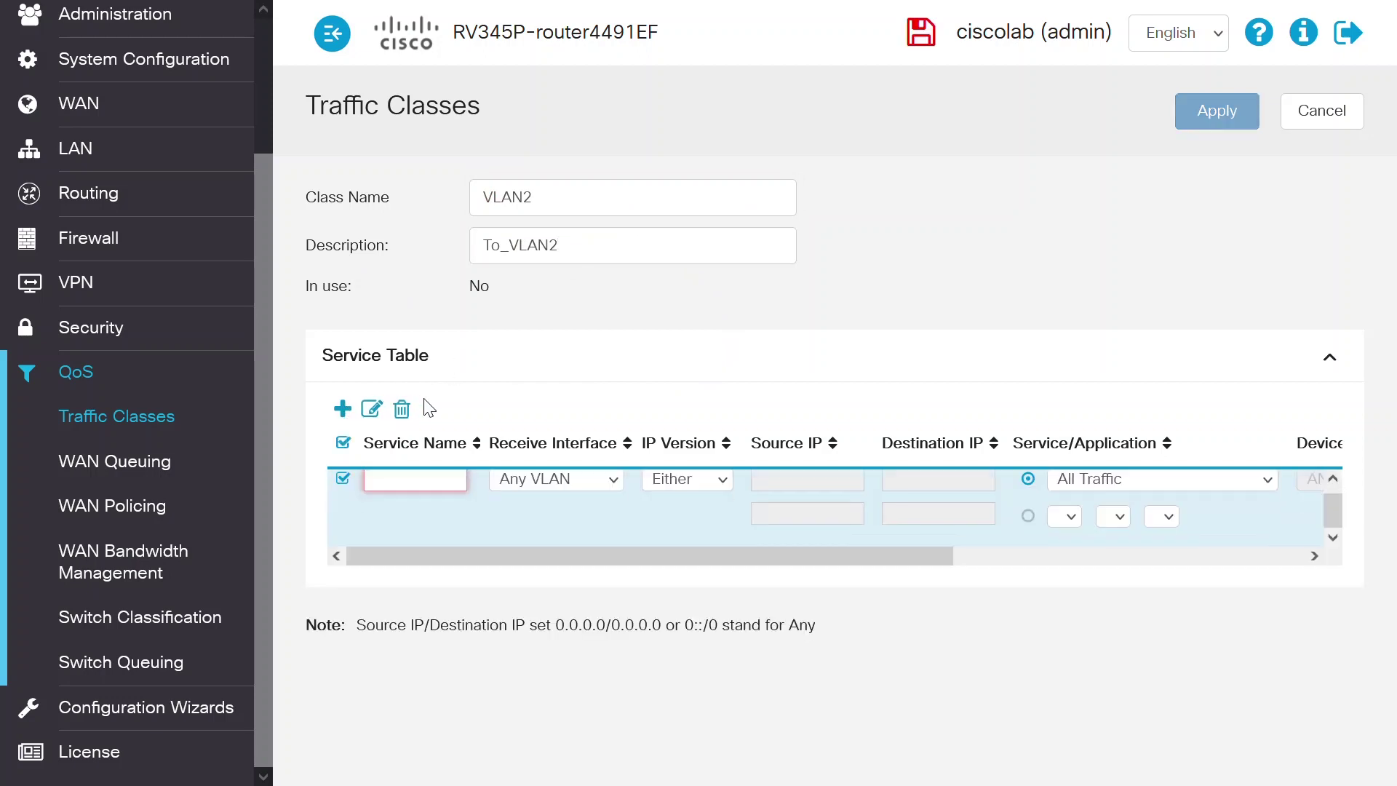
click(416, 478)
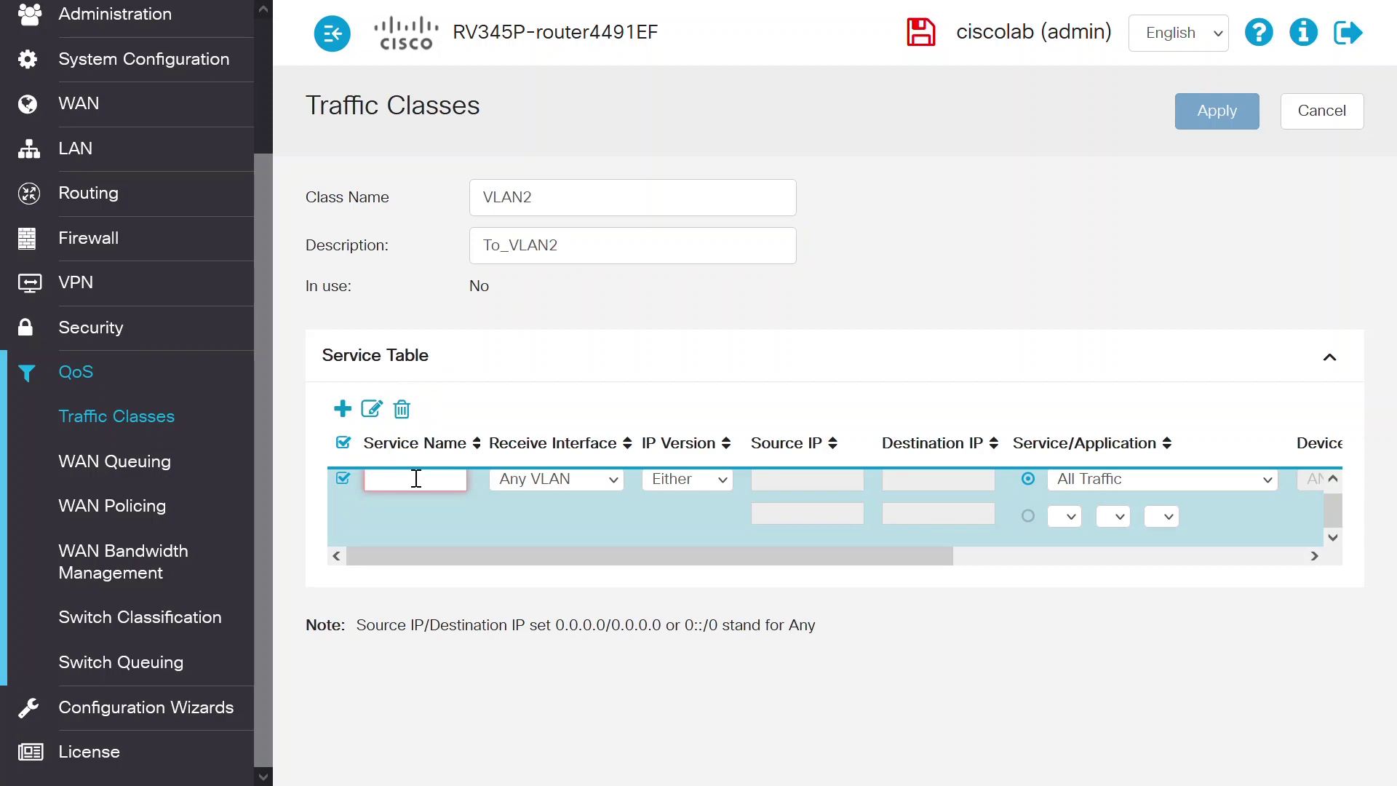
text(To_VLAN2)
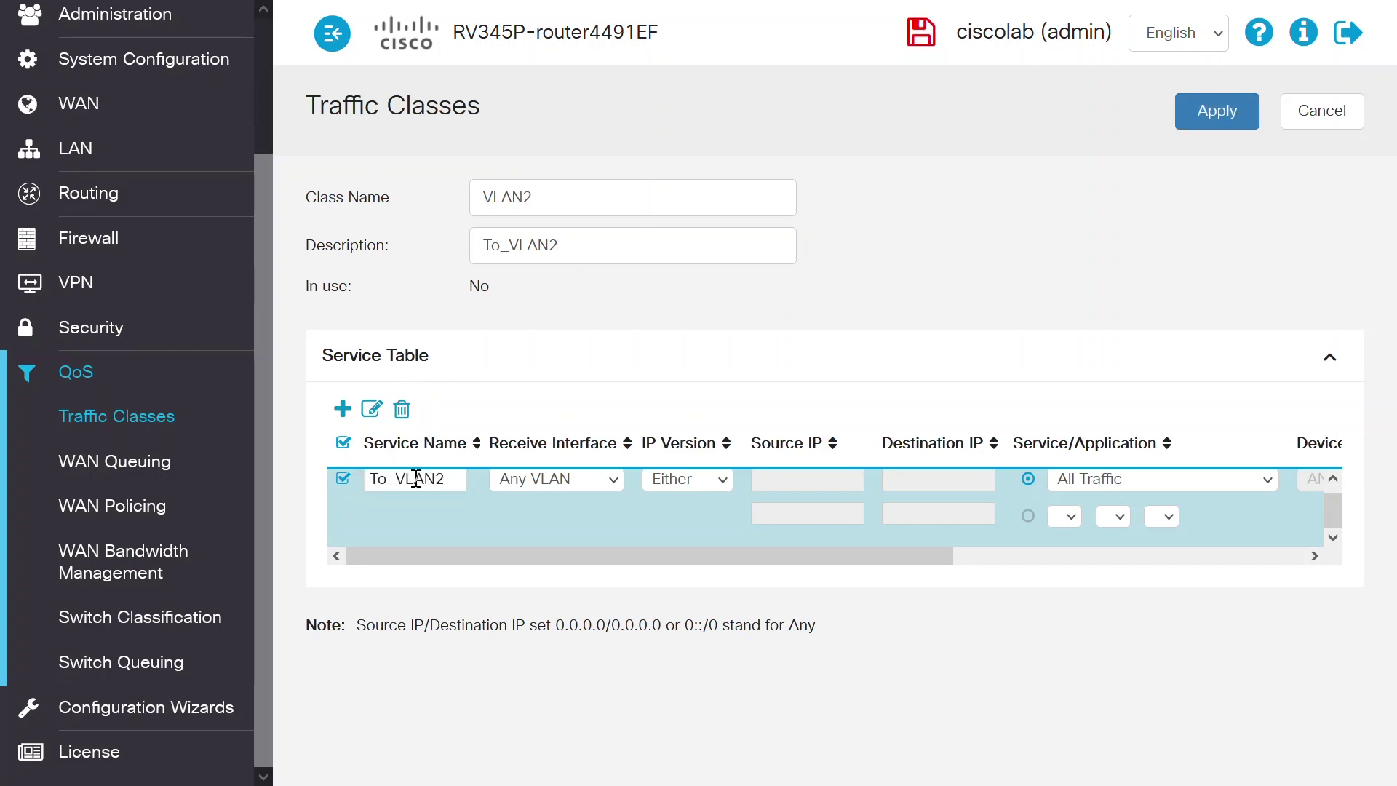
click(566, 485)
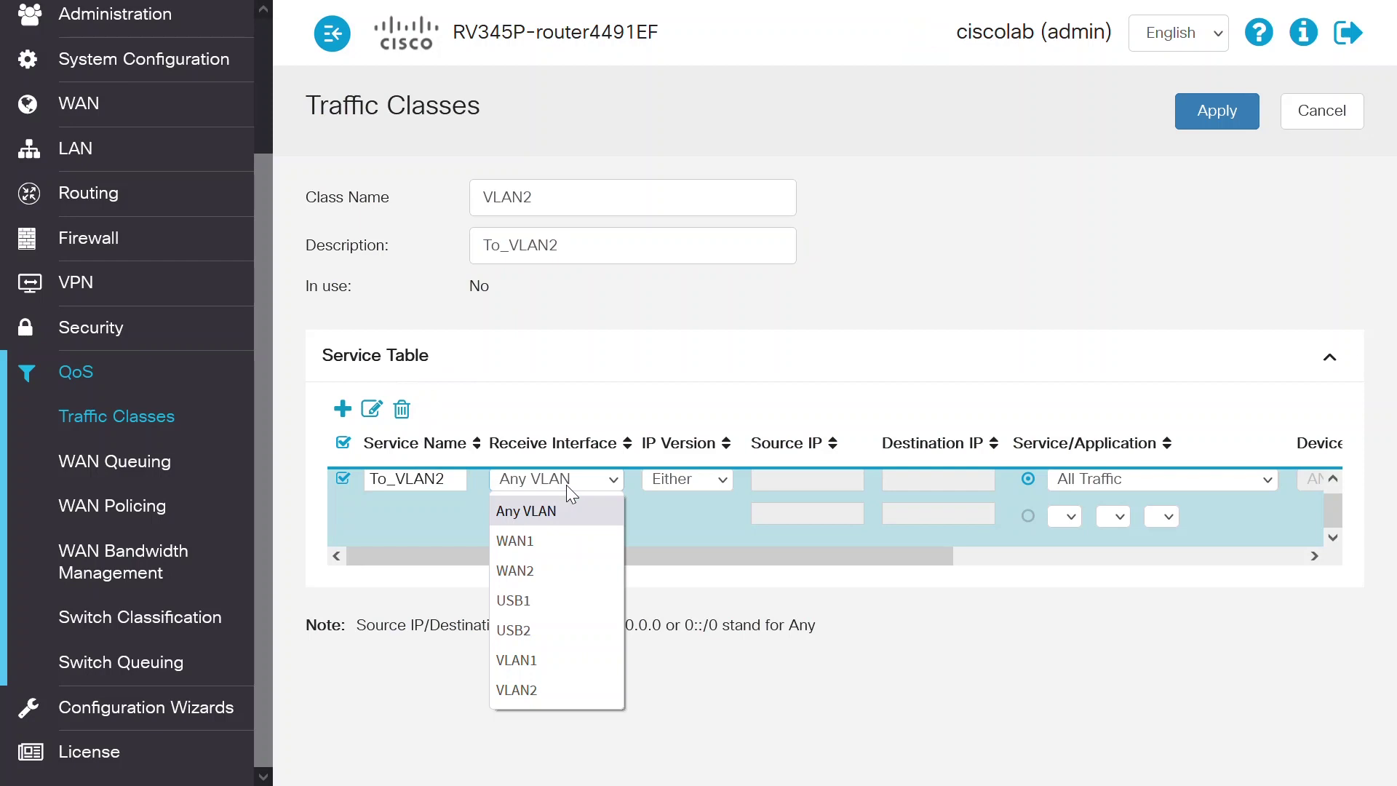
click(544, 540)
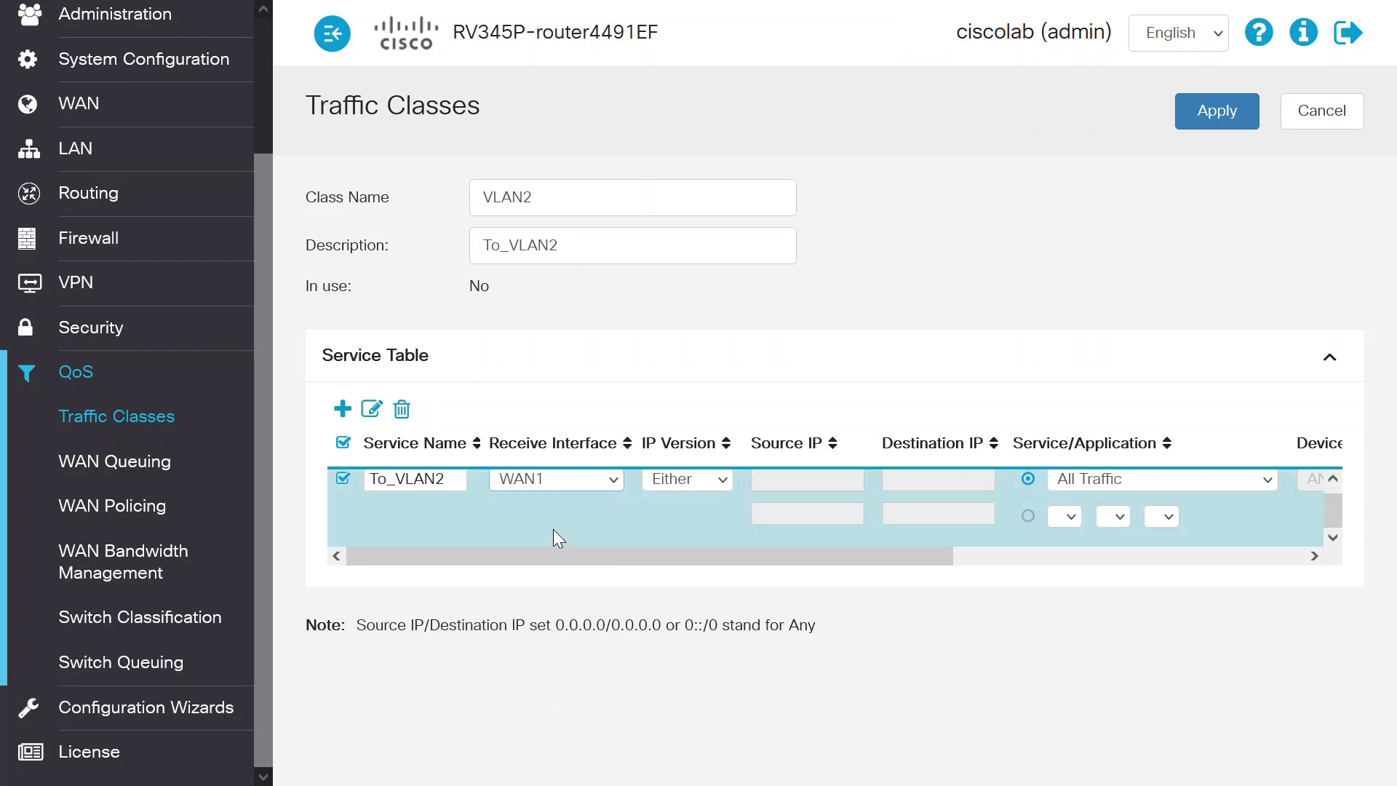
click(693, 482)
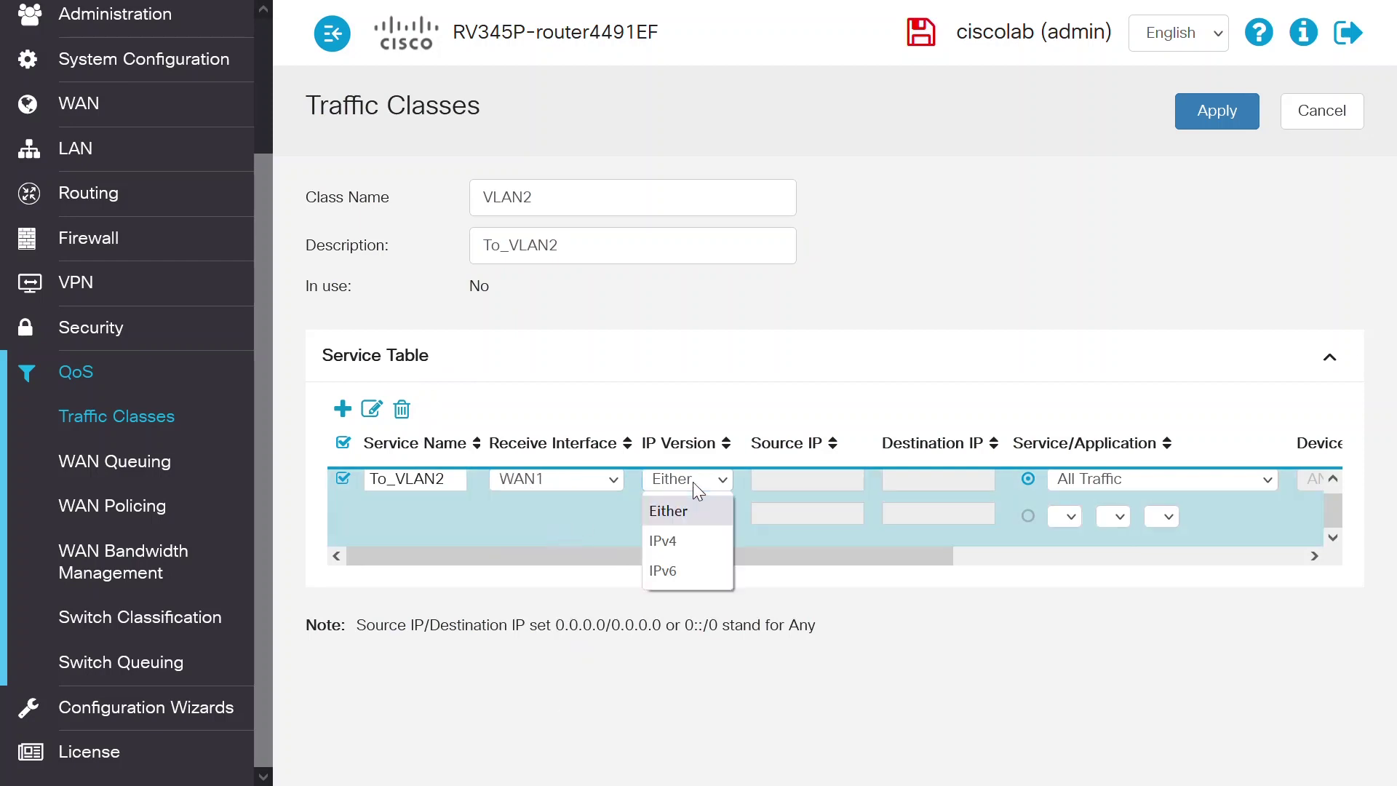
click(688, 542)
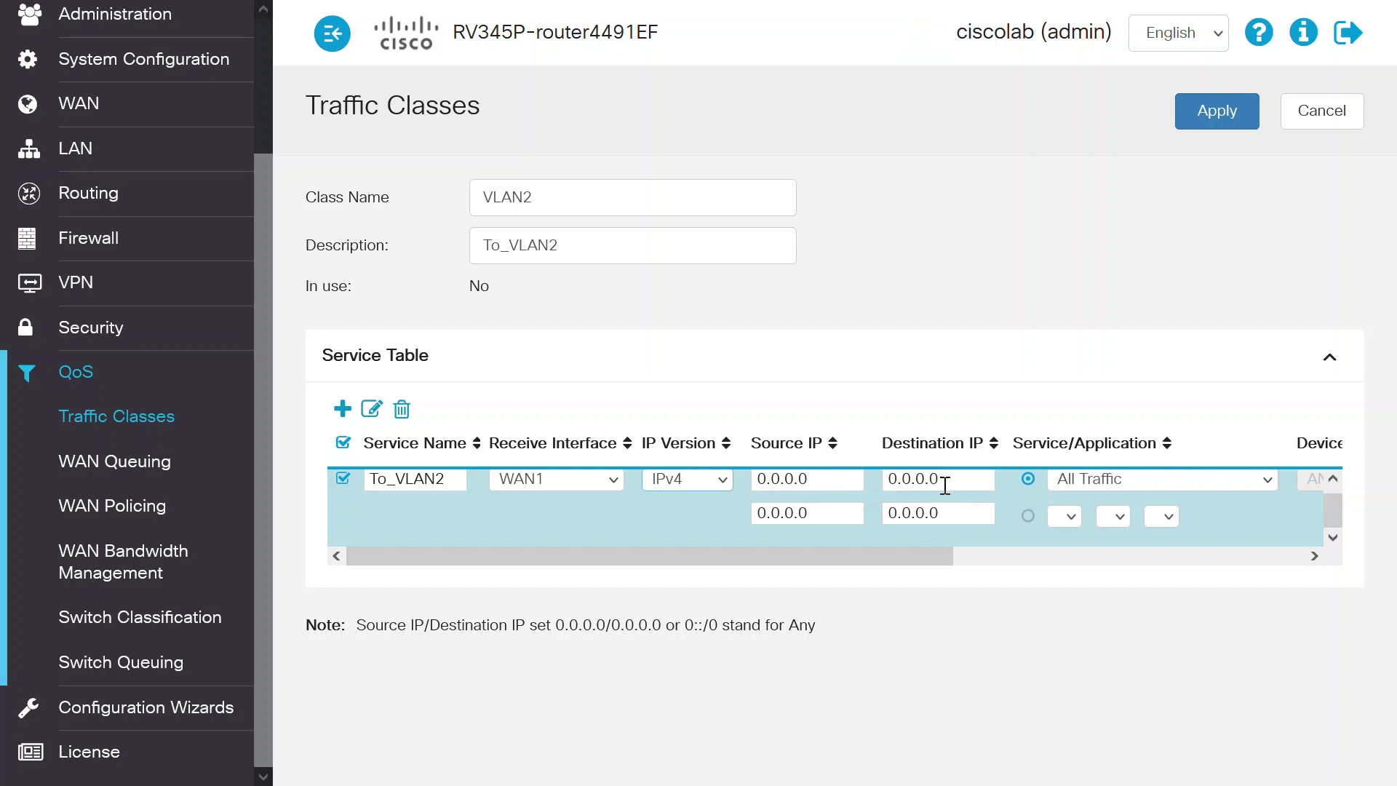
drag(945, 479, 878, 476)
double_click(904, 514)
text(255)
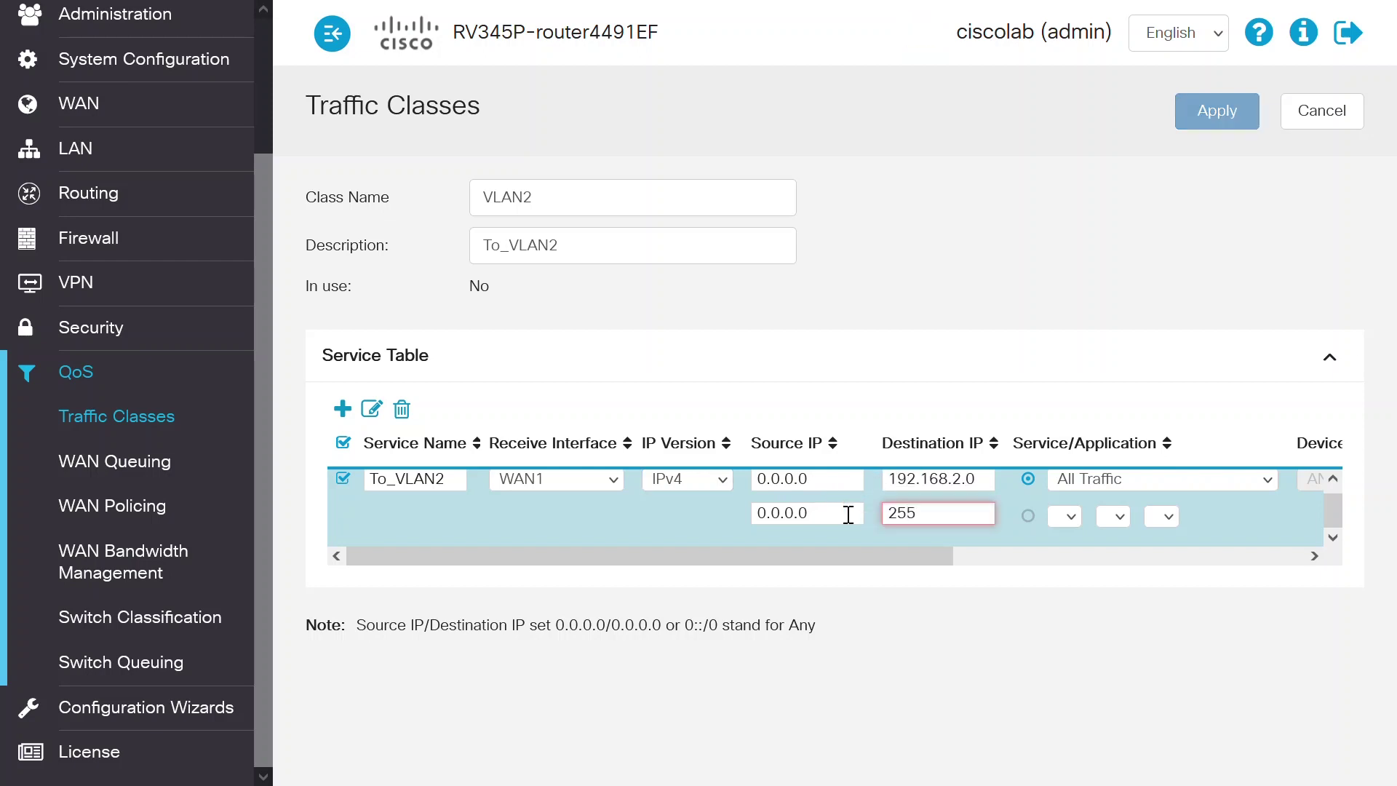
text(.255.255.0)
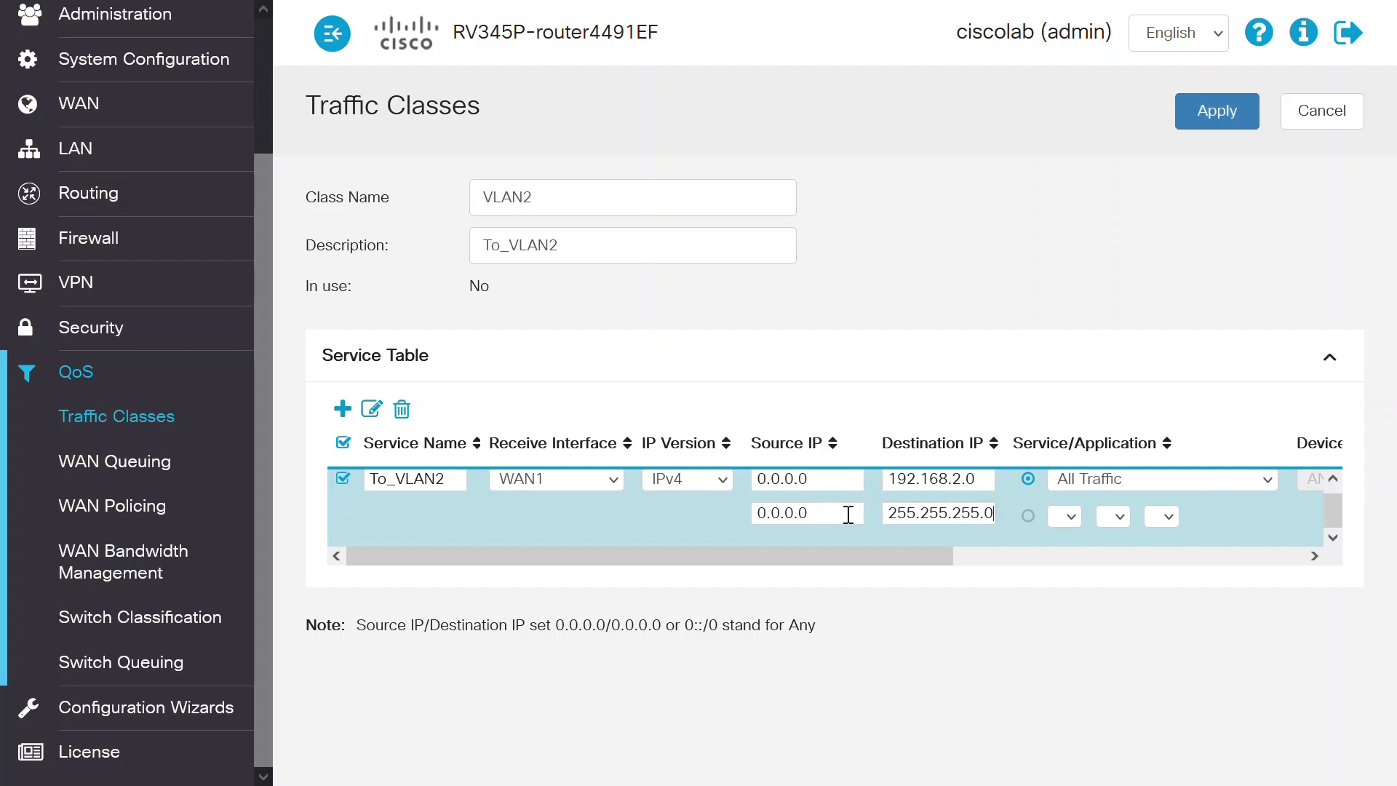
drag(923, 555, 1274, 557)
Keep All Traffic as the service, save the VLAN2 class, and start another class
click(797, 487)
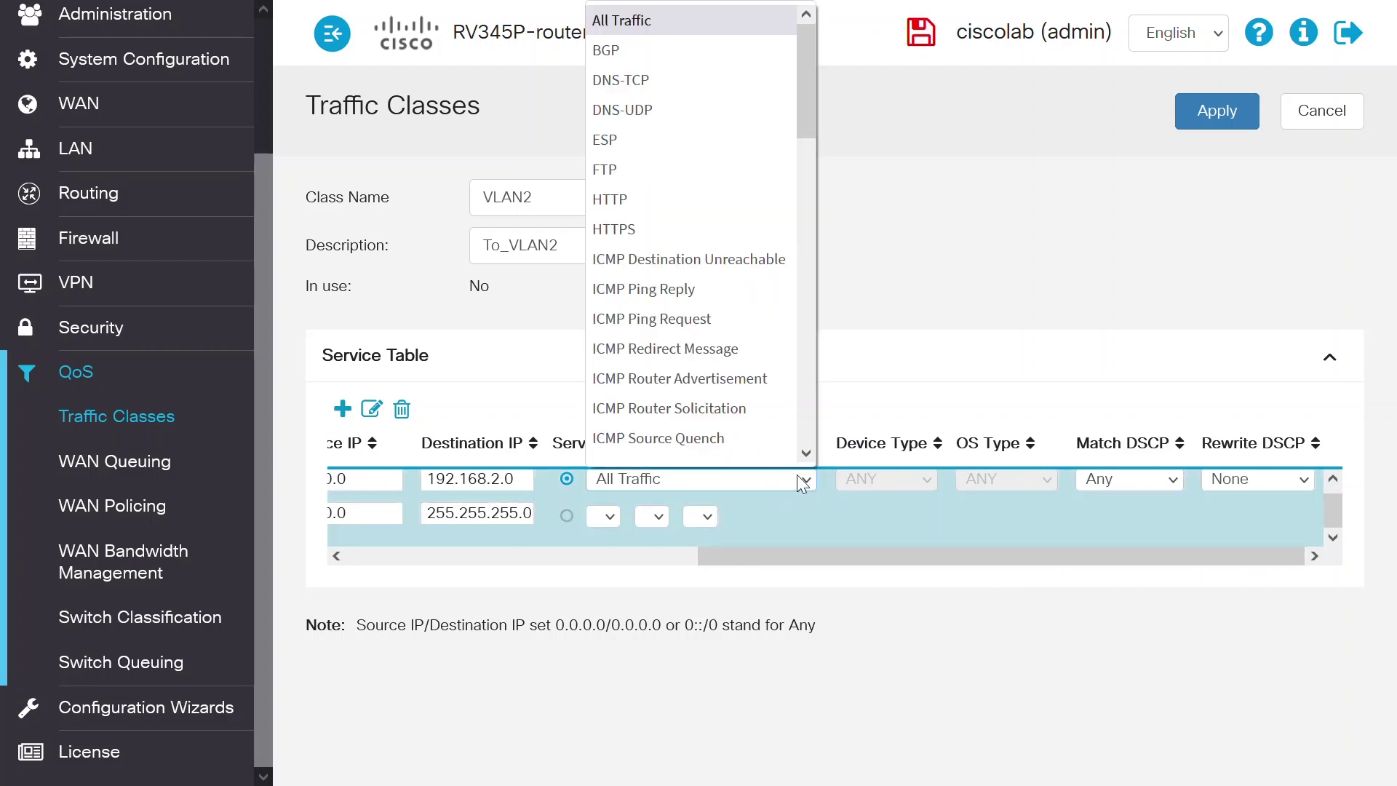
click(700, 17)
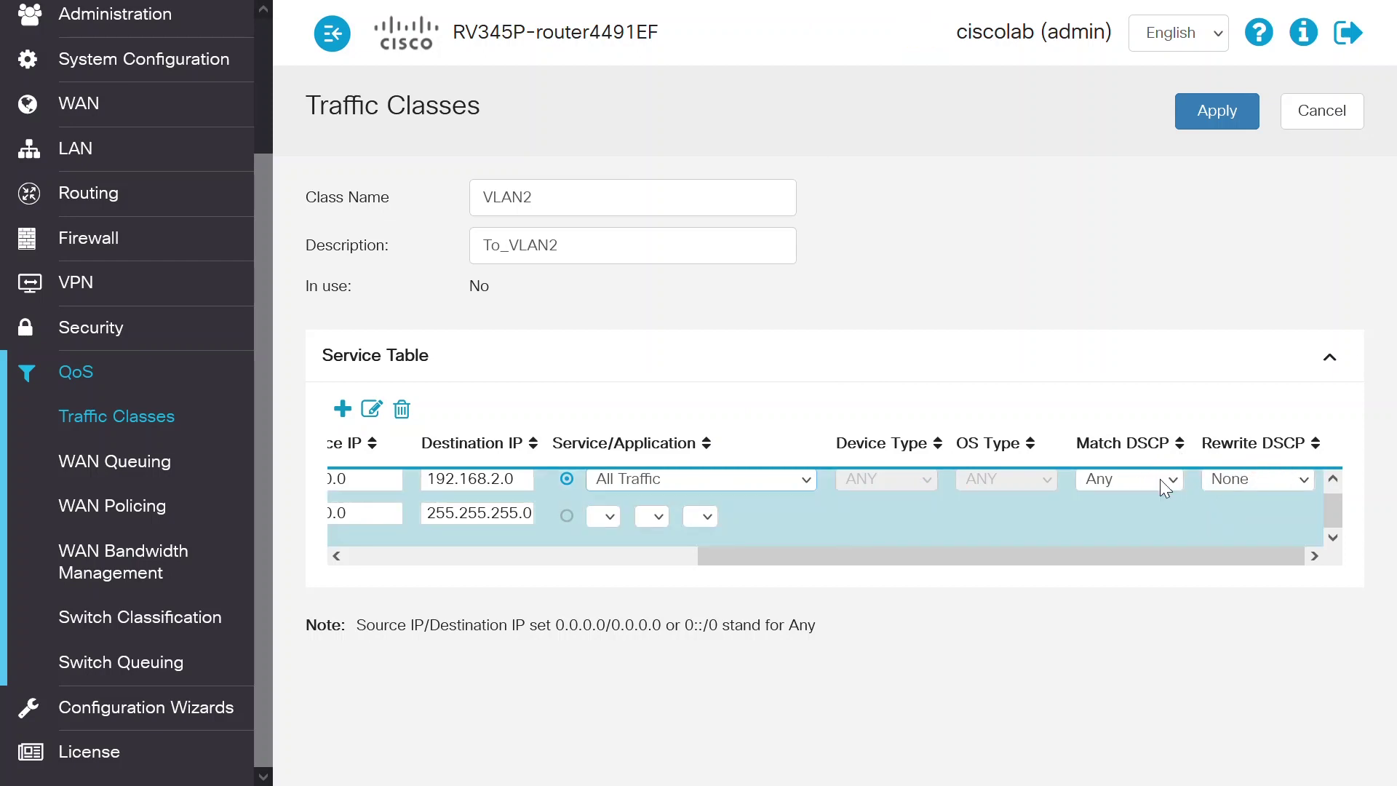
click(1234, 110)
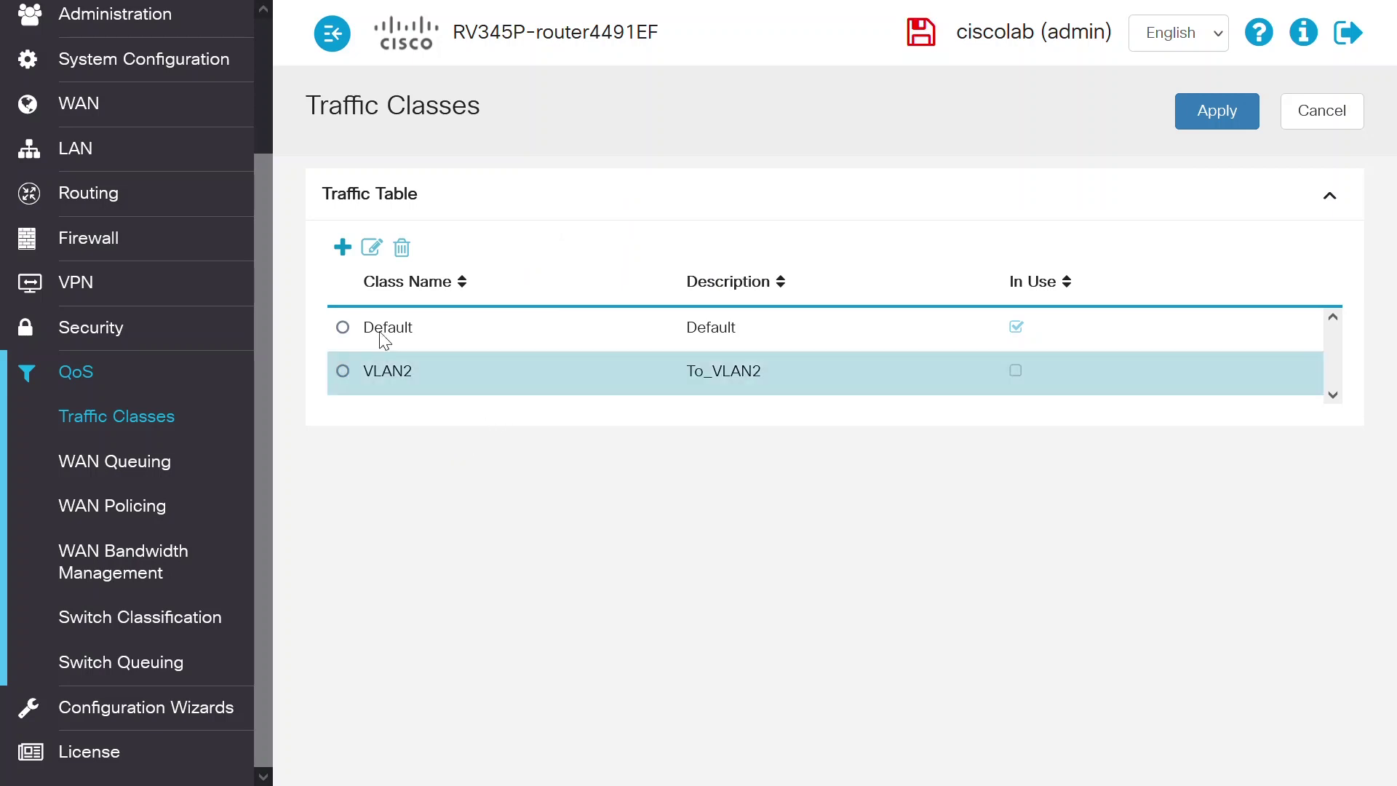
click(342, 246)
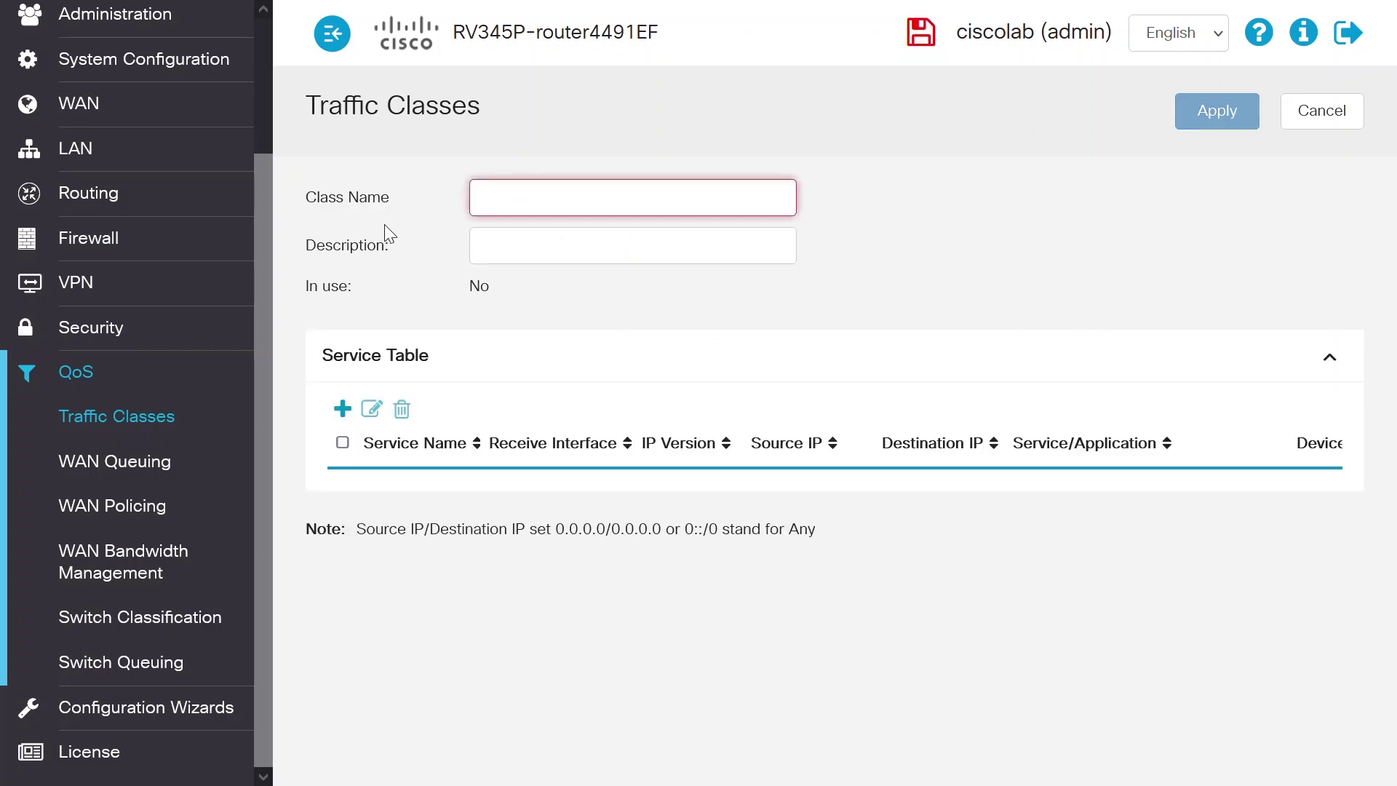
Name the new traffic class WAN with description To_WAN
click(561, 192)
text(WAN)
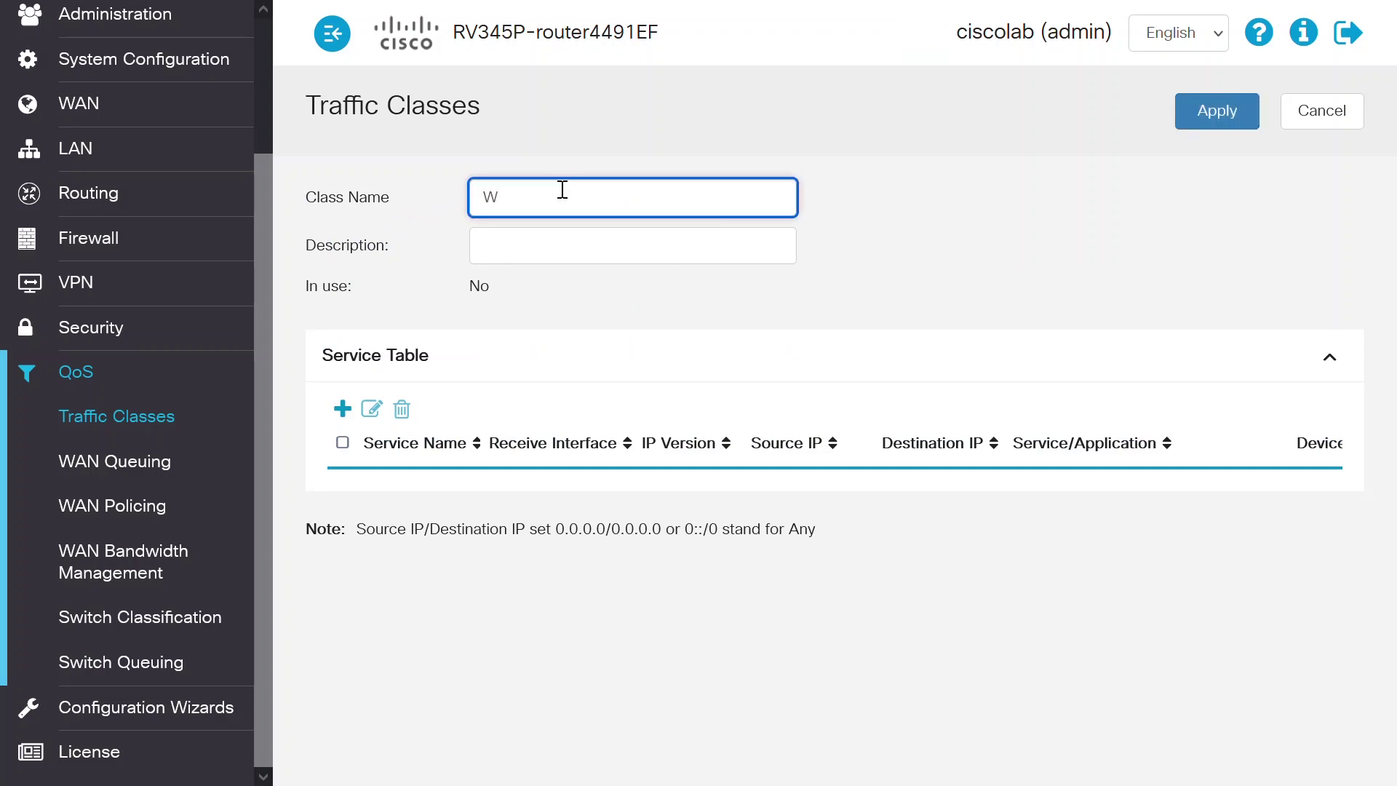
click(549, 246)
text(T)
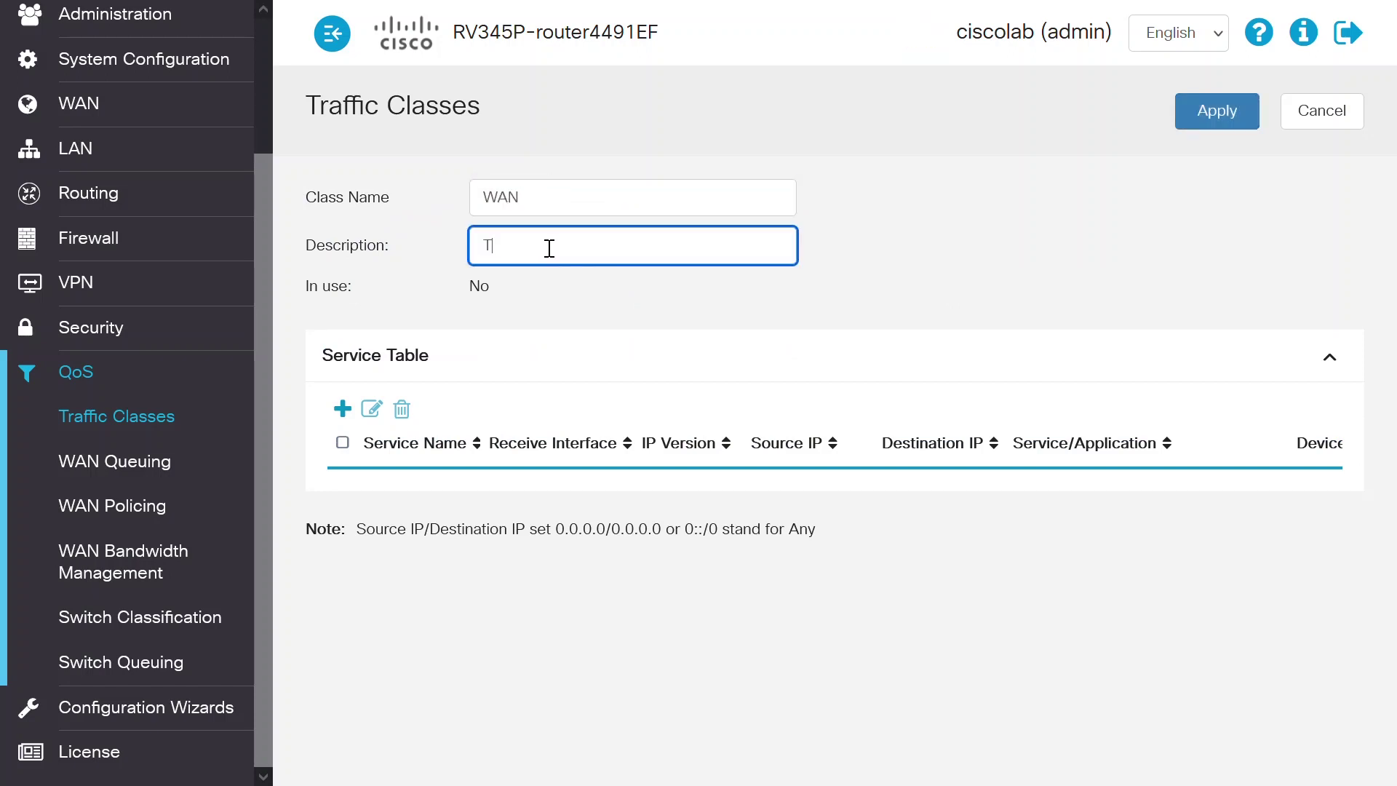
text(o_WAN)
Add service To_WAN matching IPv4 from VLAN2, source 192.168.2.0/255.255.255.0
click(341, 412)
click(404, 490)
text(To_WAN)
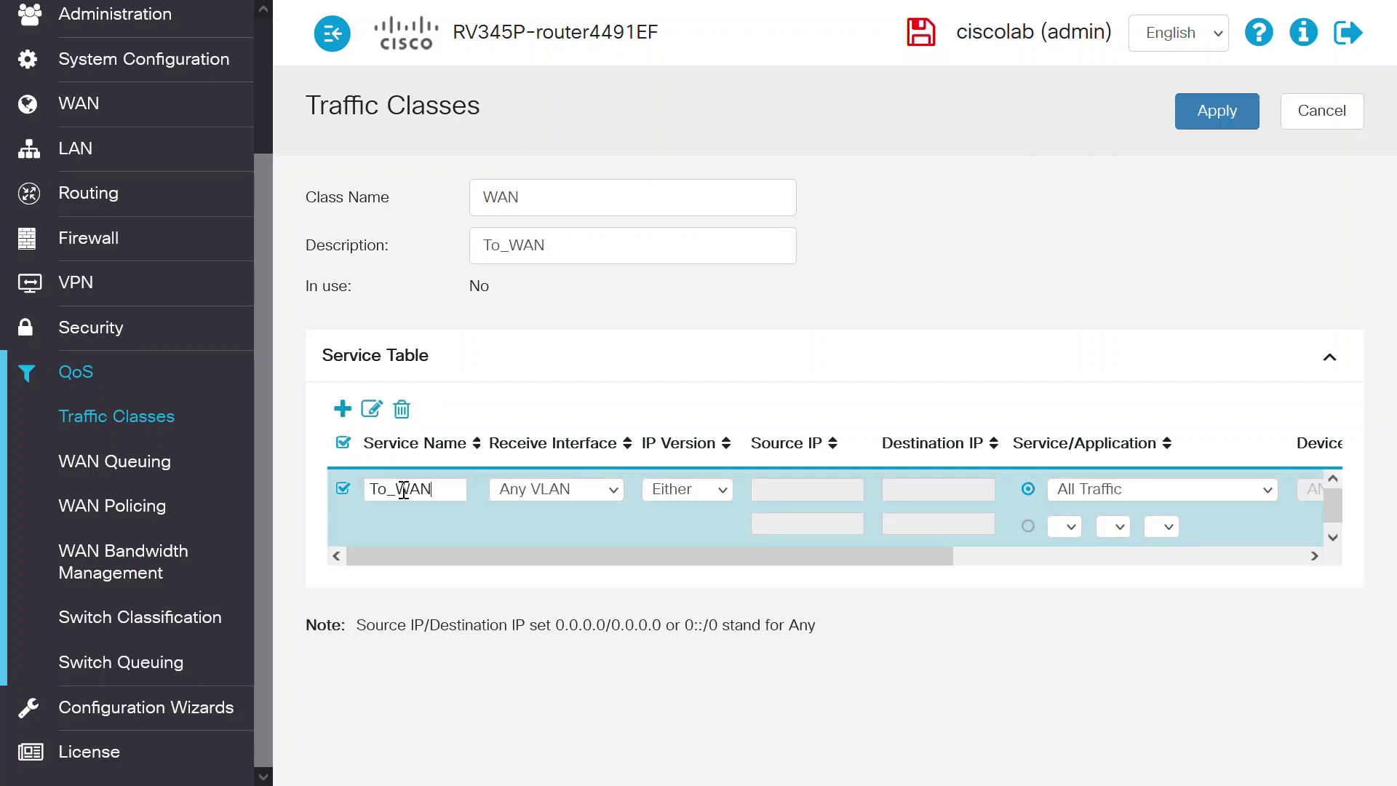
click(587, 492)
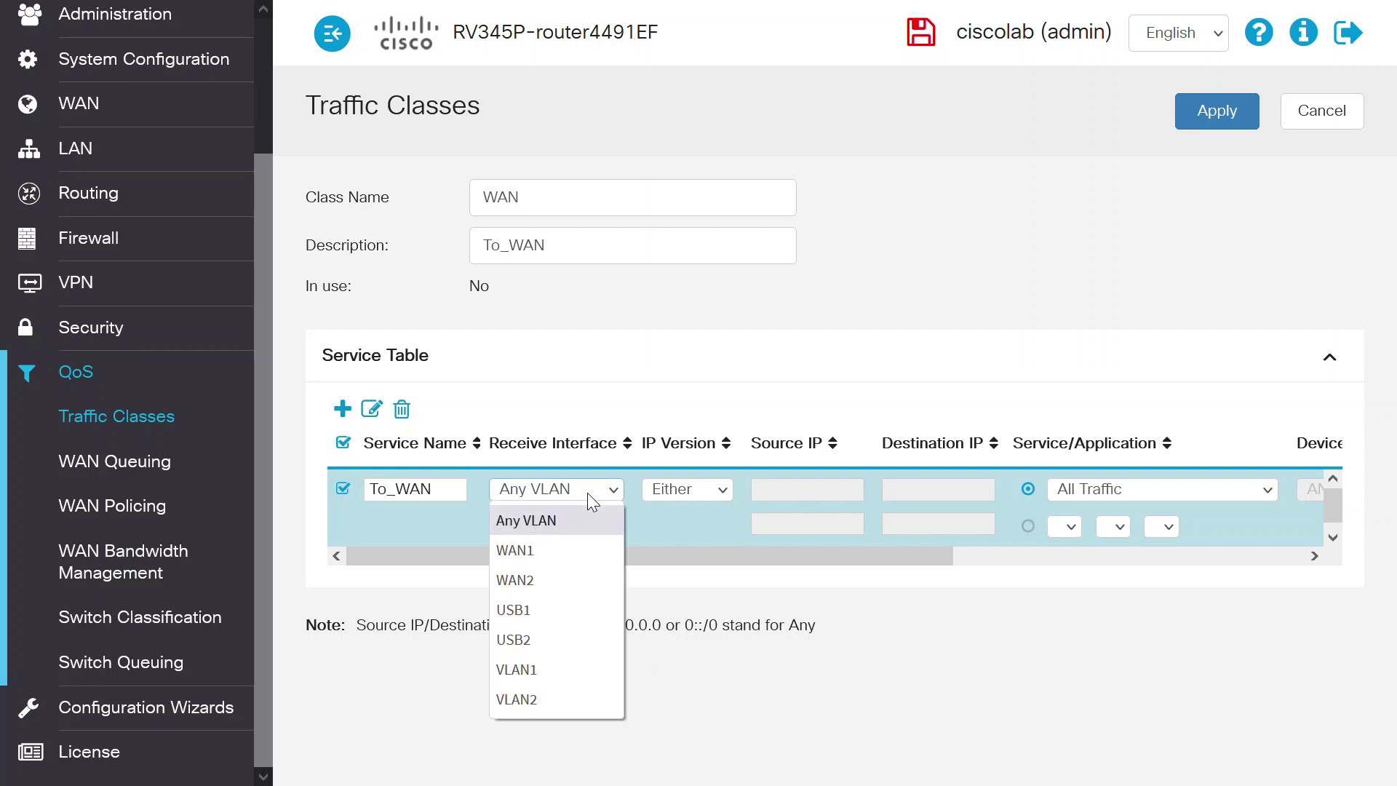
click(556, 700)
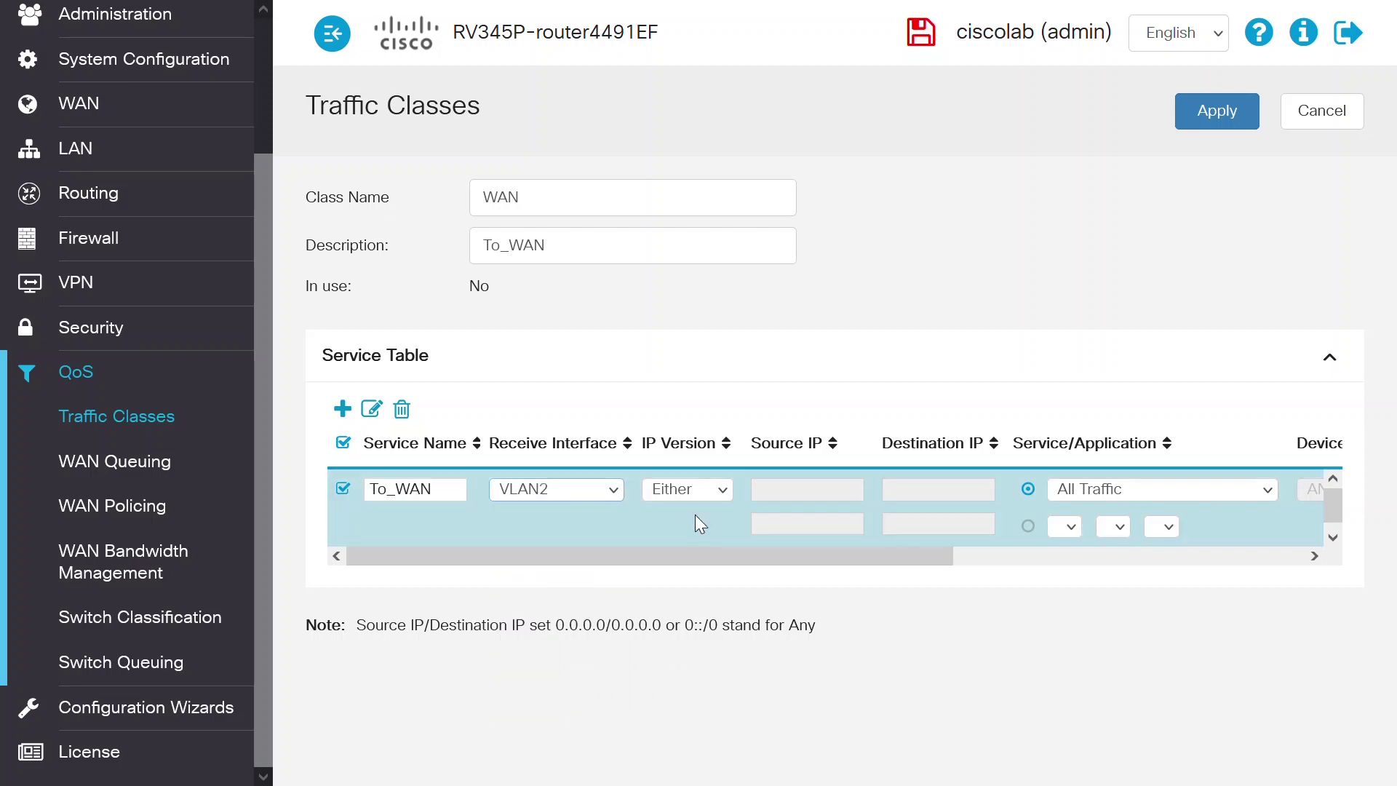
click(704, 494)
click(693, 548)
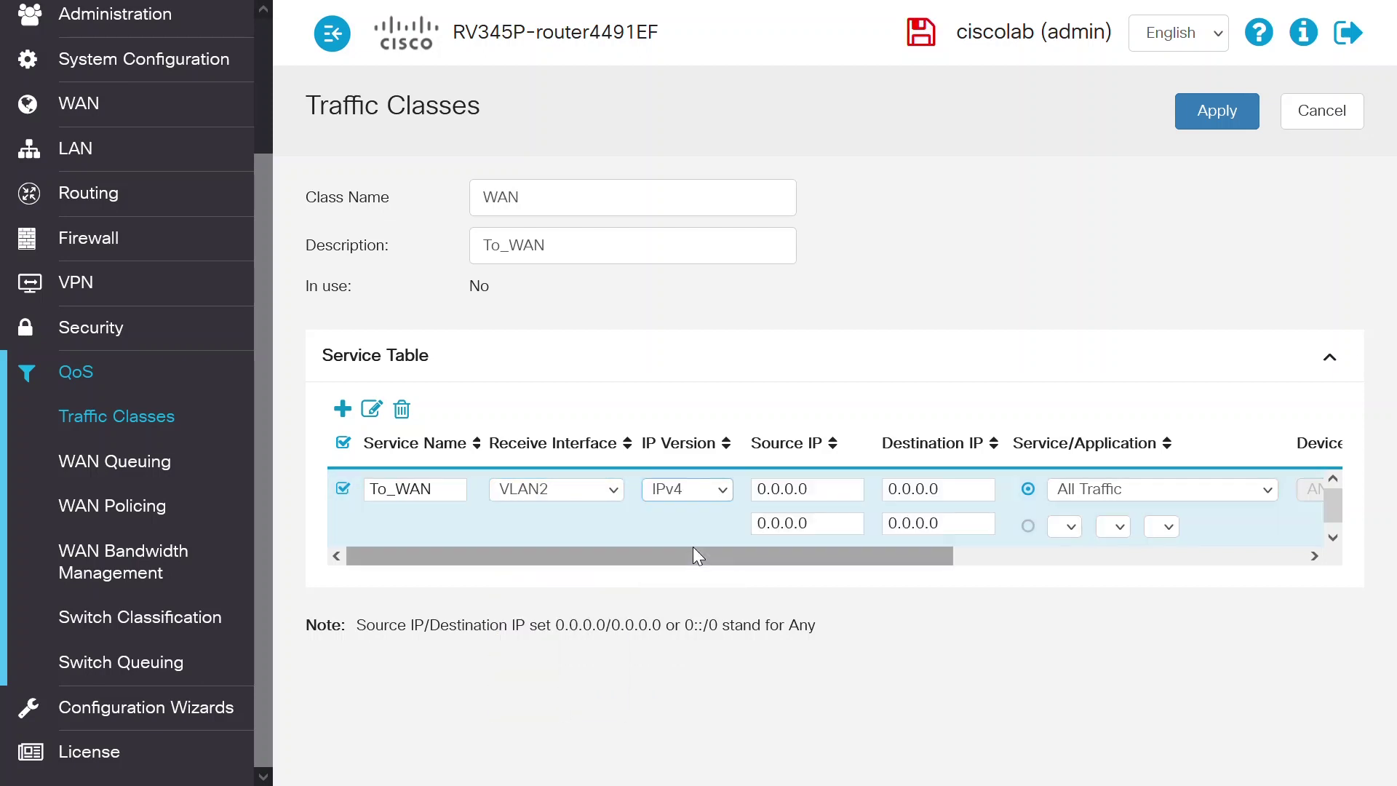
drag(807, 489, 742, 489)
text(192.168)
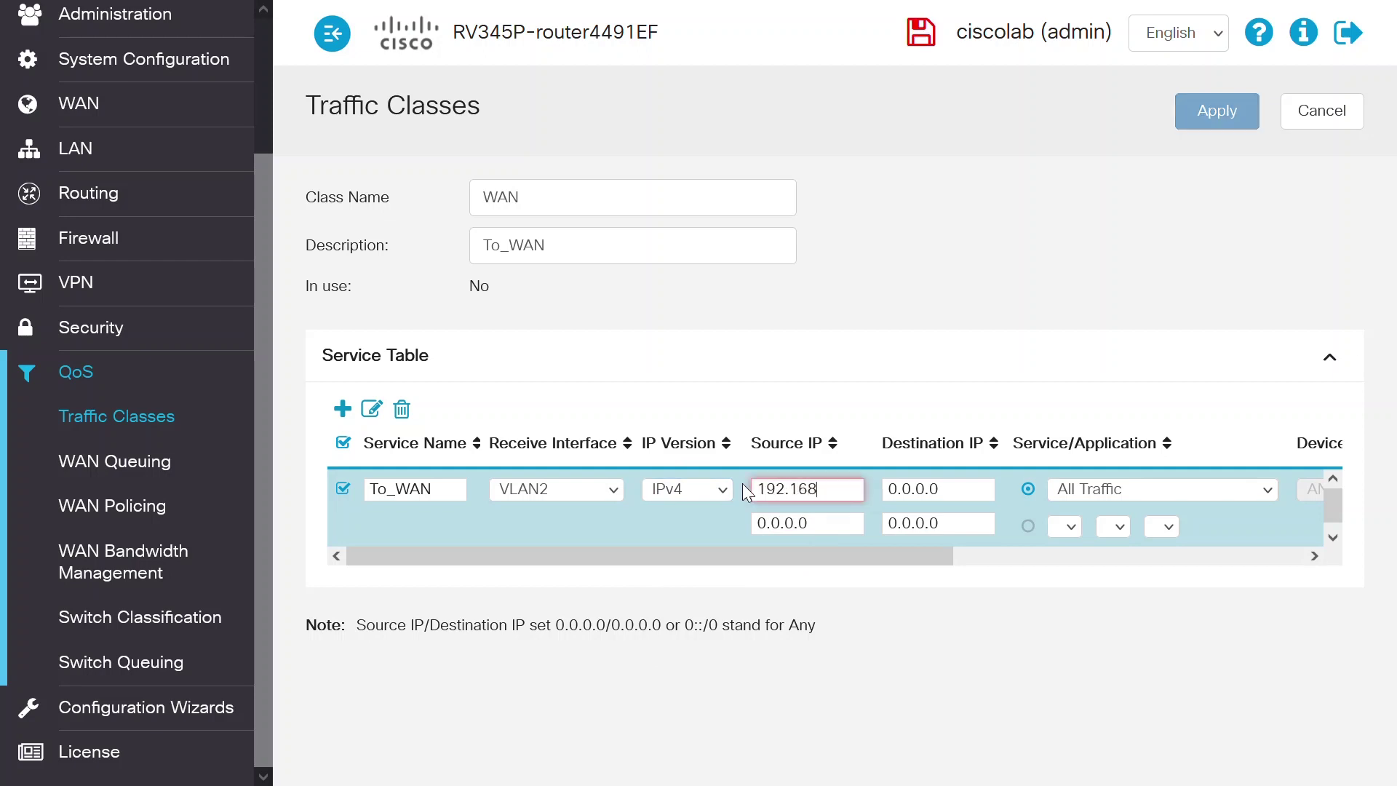
text(.2.0)
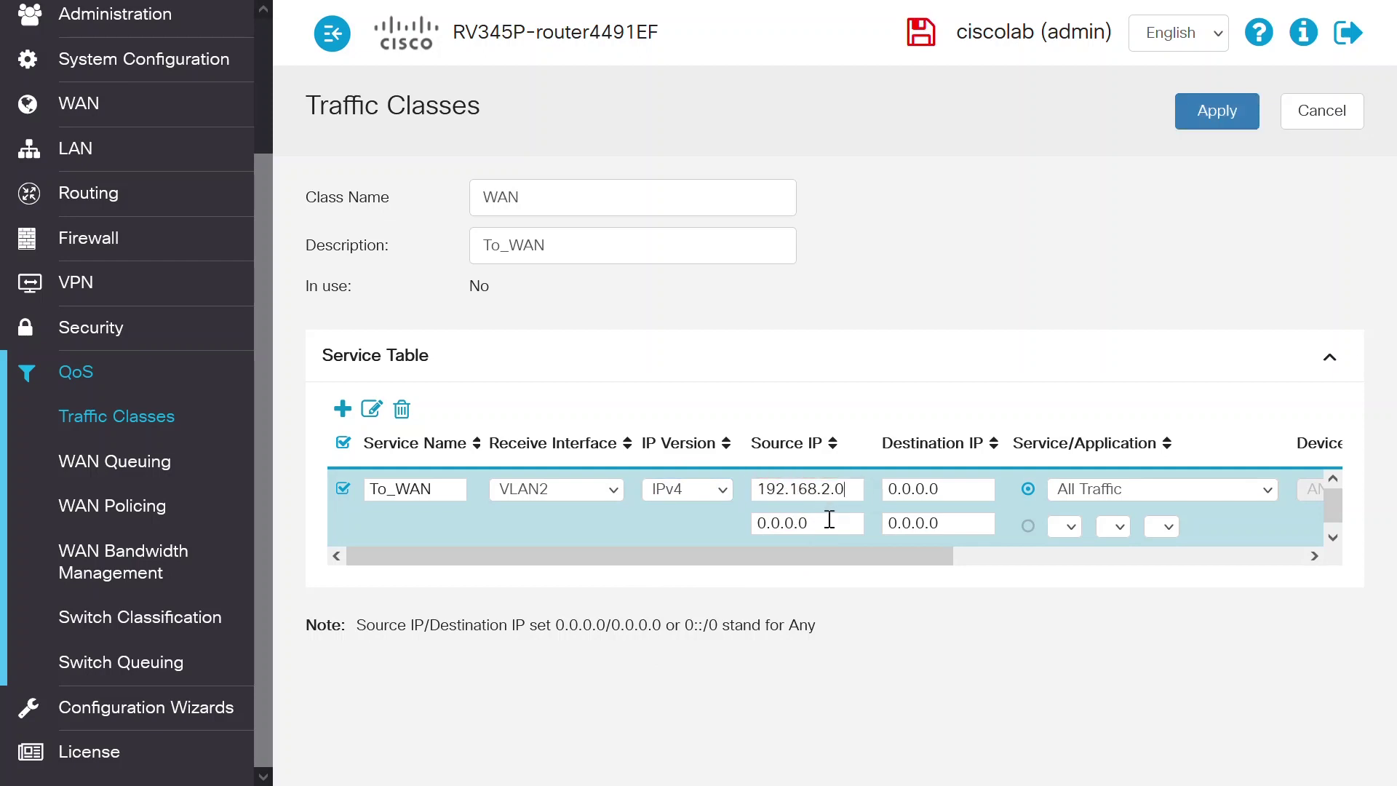
drag(830, 522, 702, 516)
text(255.)
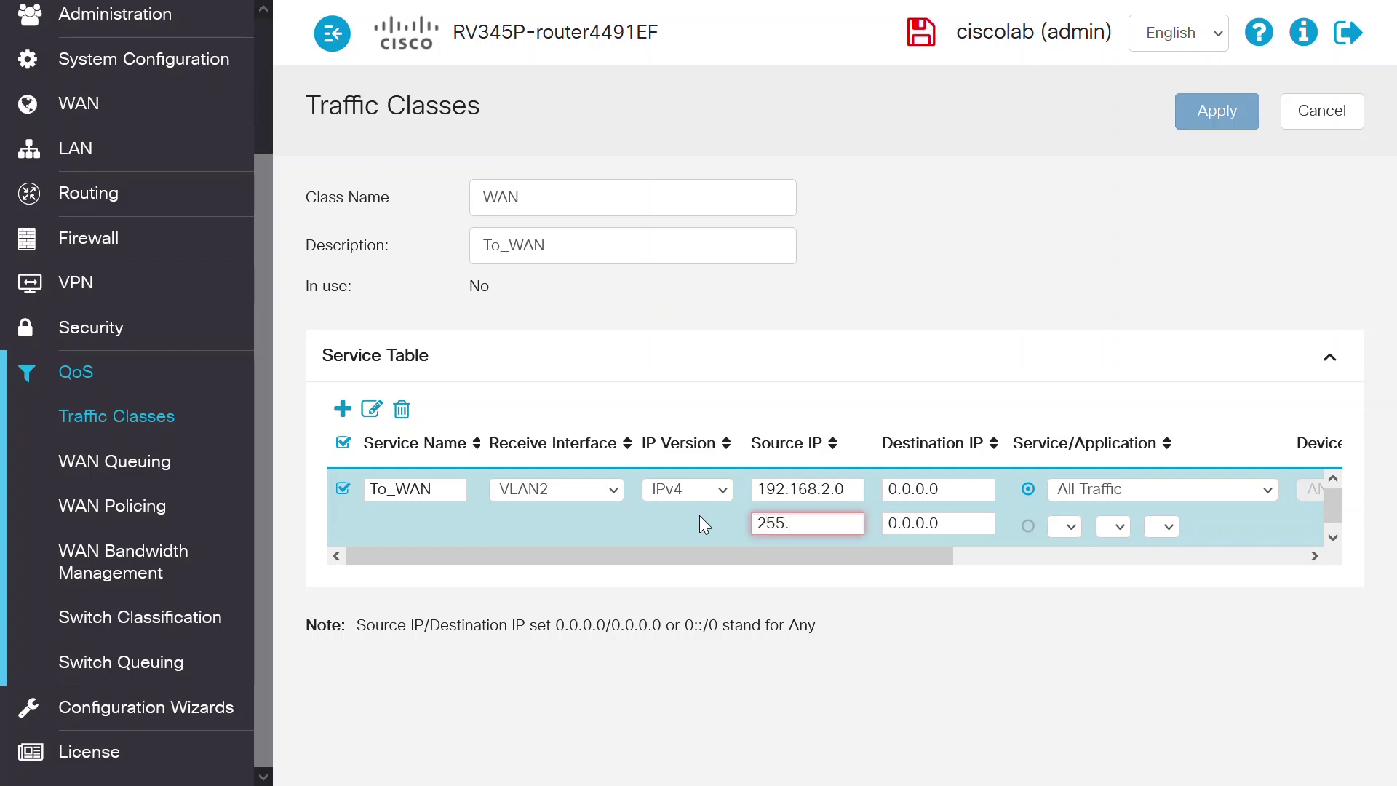
text(255.255.0)
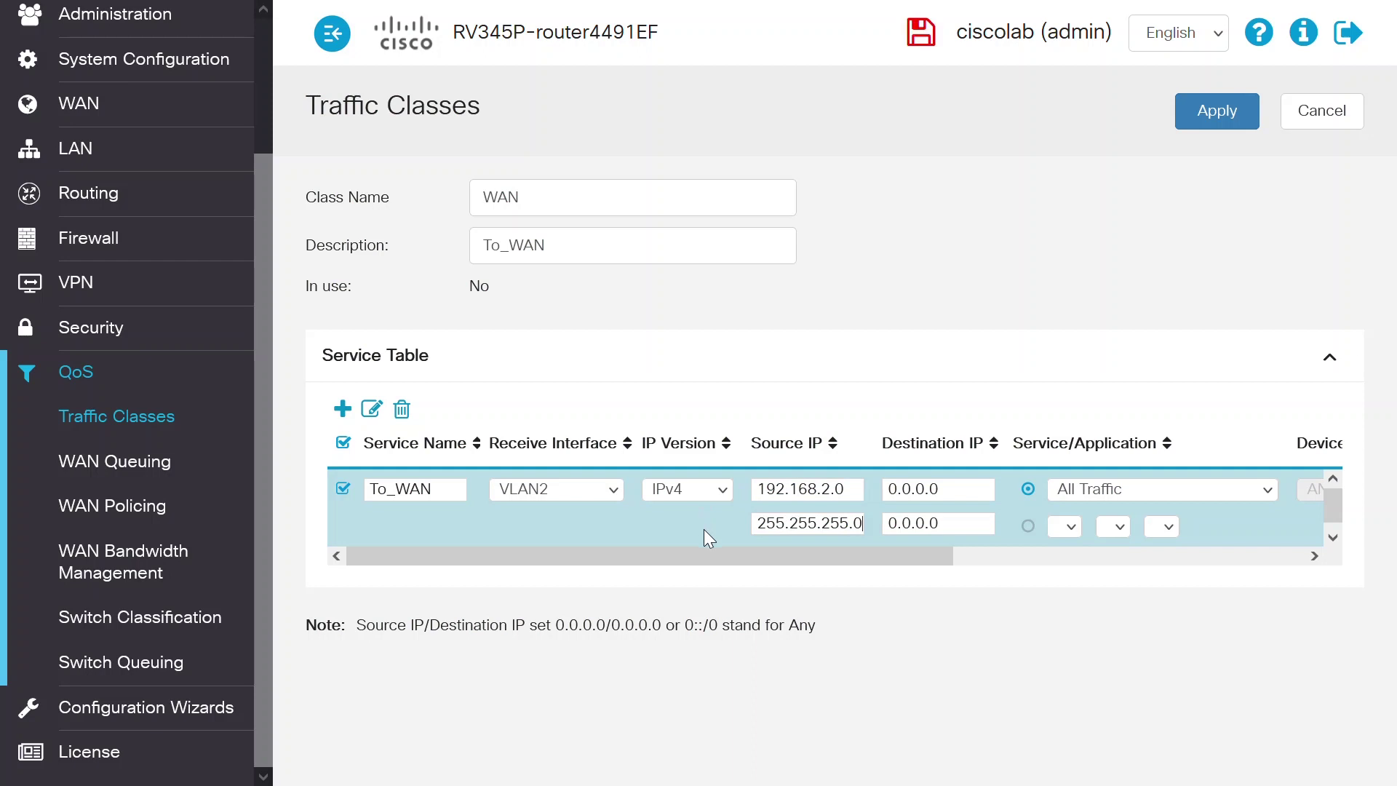
Save the WAN traffic class with All Traffic as its service
drag(711, 556, 923, 575)
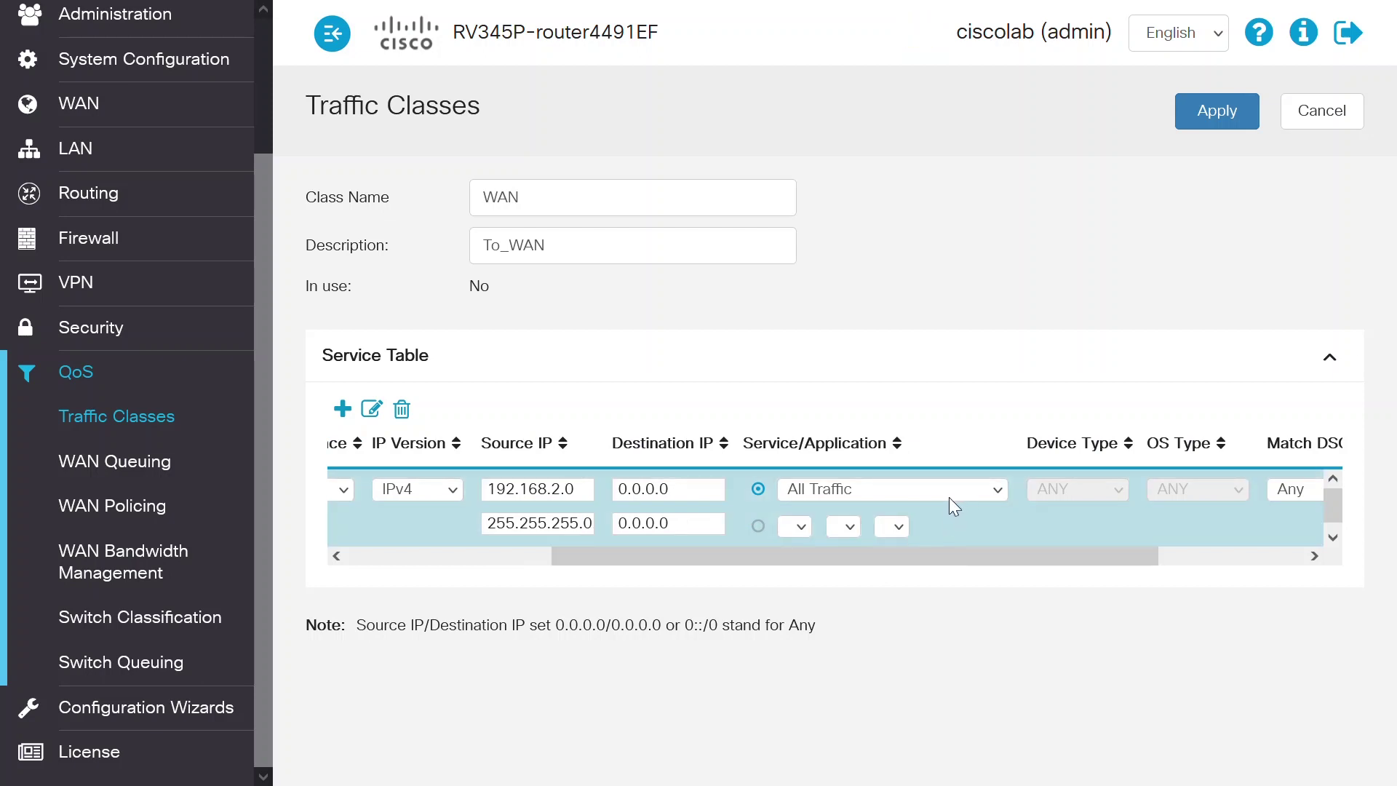
drag(888, 556, 1085, 546)
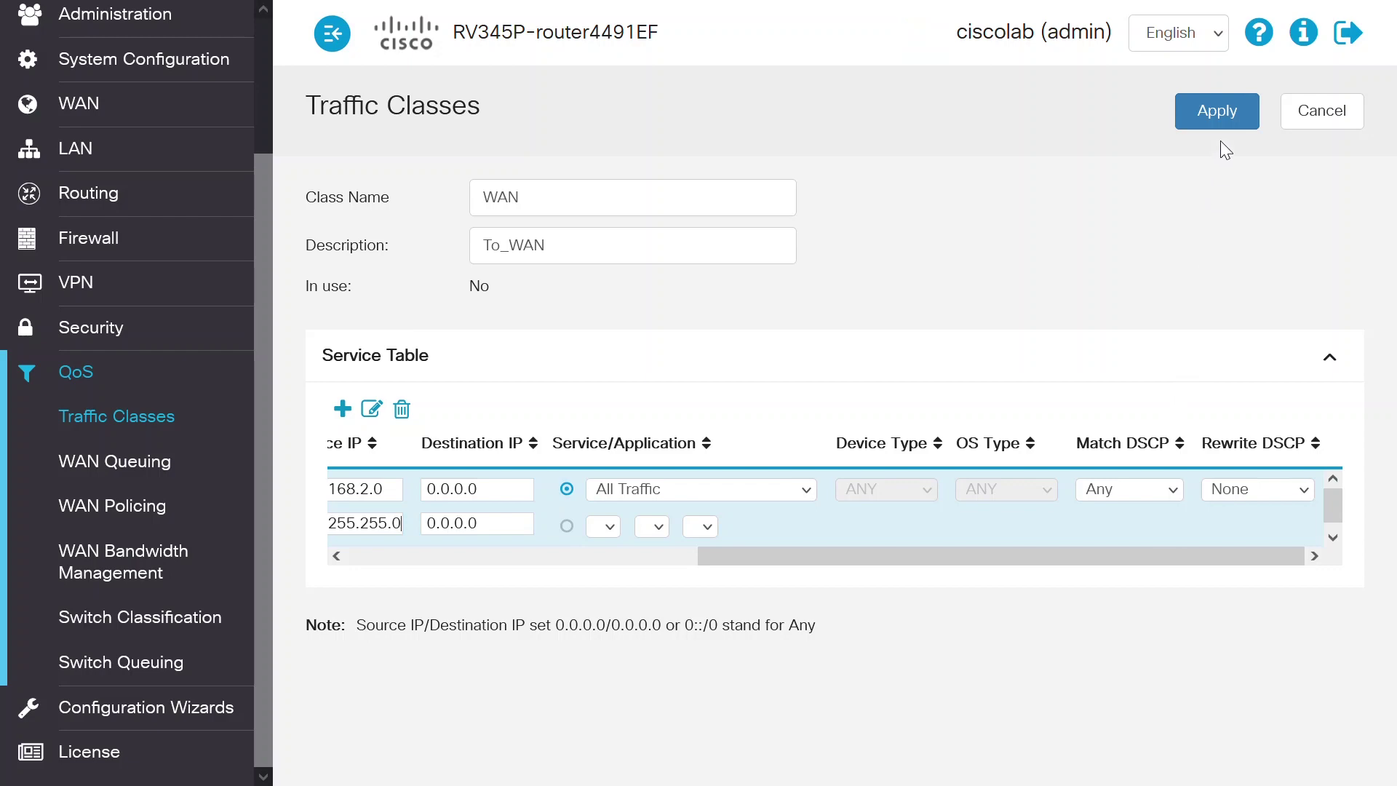
click(1223, 108)
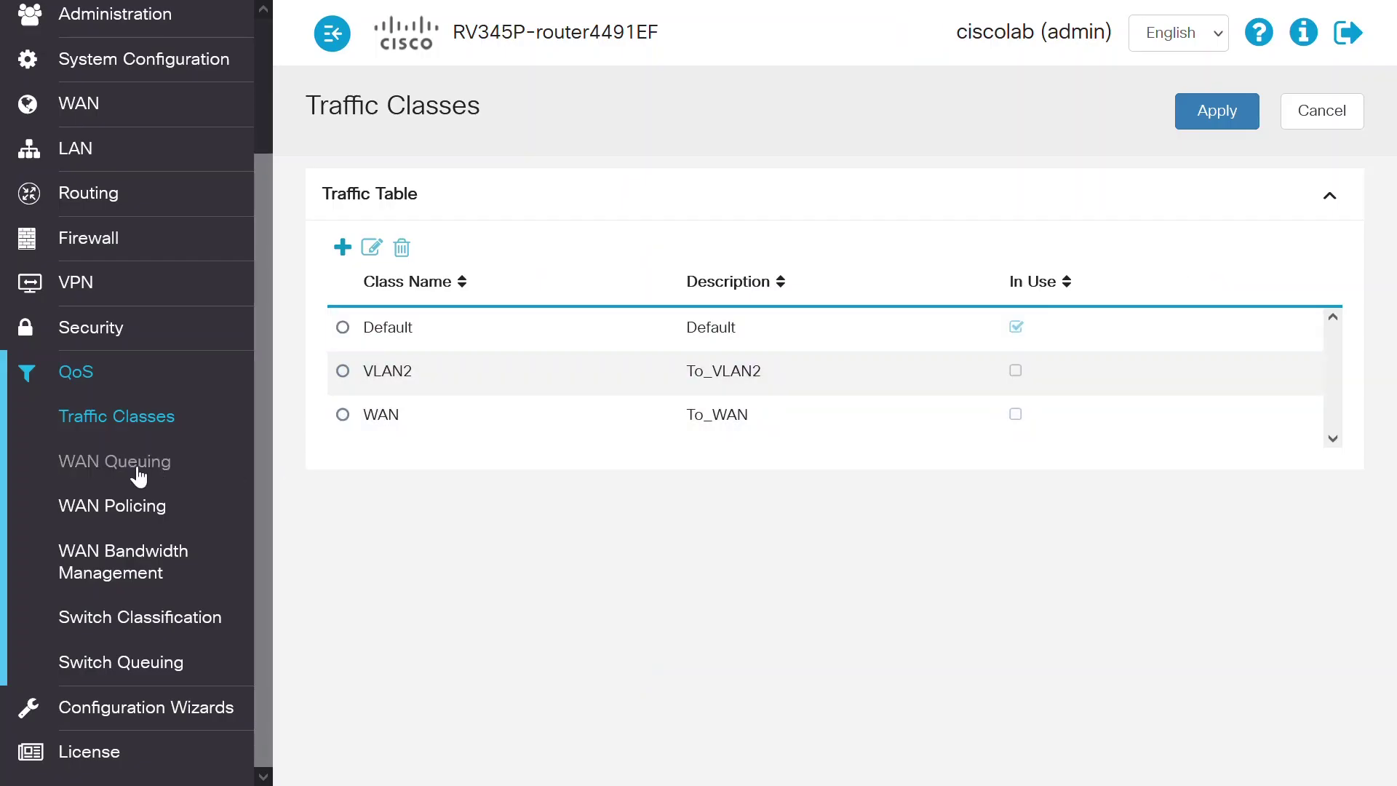
click(139, 474)
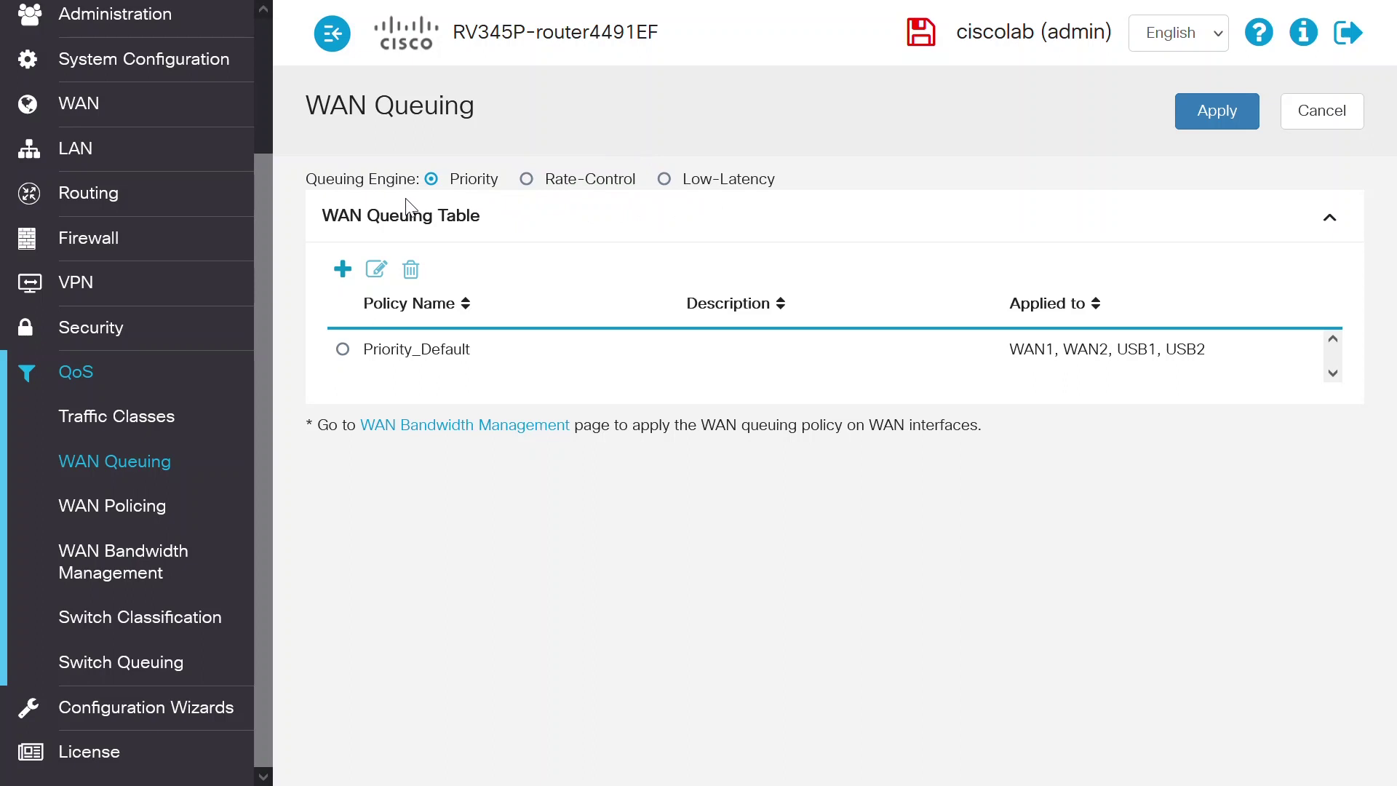
Set the WAN queuing engine to Rate-Control and add a new queuing policy
click(527, 180)
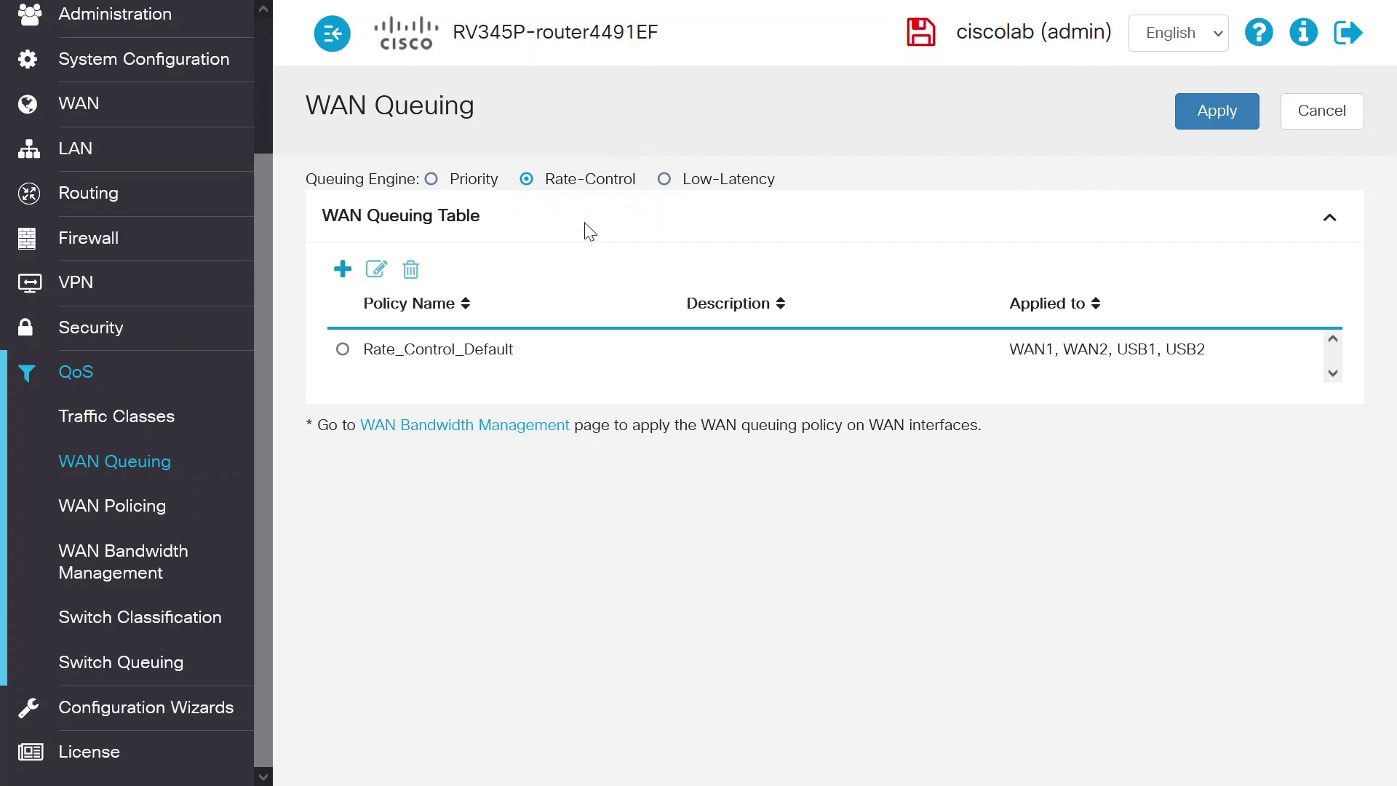
click(342, 269)
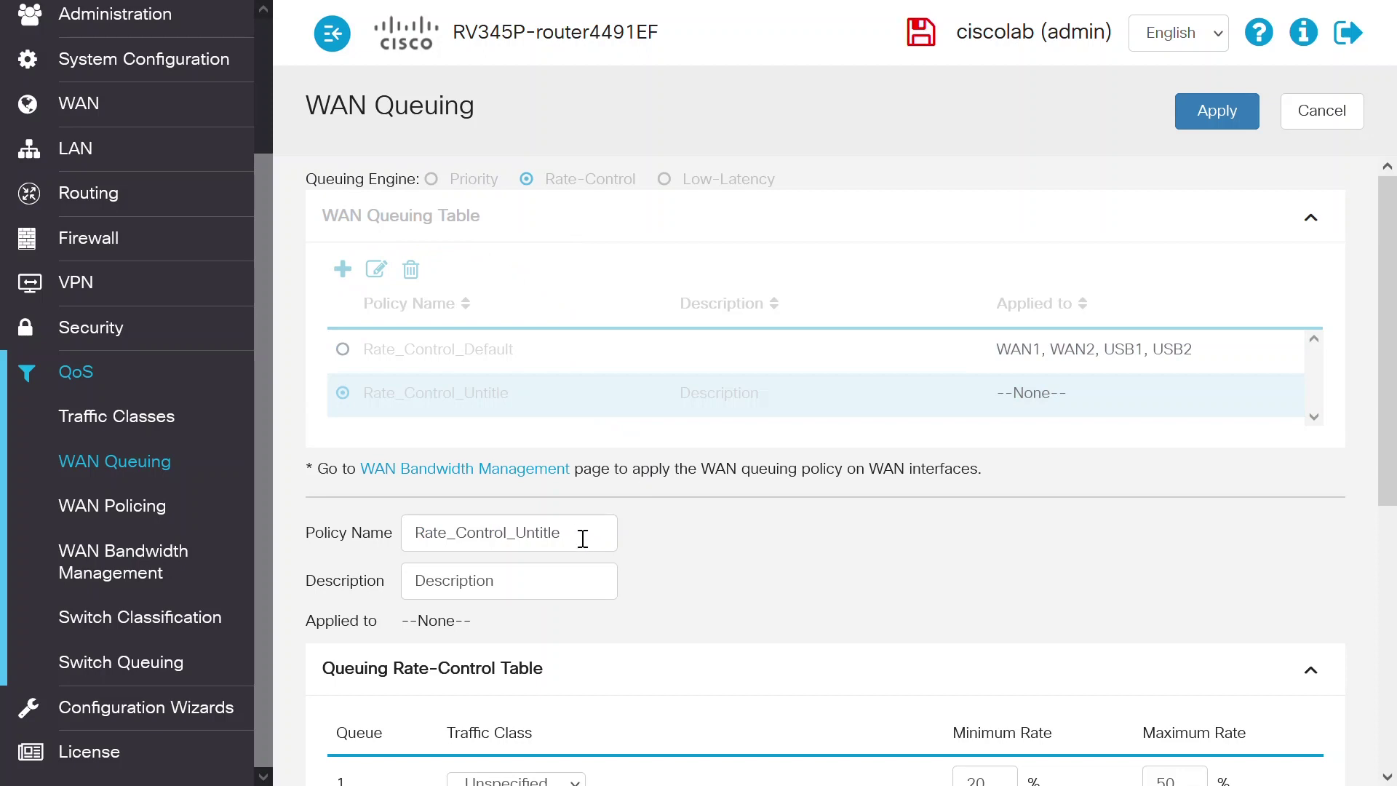
drag(583, 539, 460, 532)
Name the policy Rate_VLAN2 with description VLAN2
text(VLAN2)
click(534, 574)
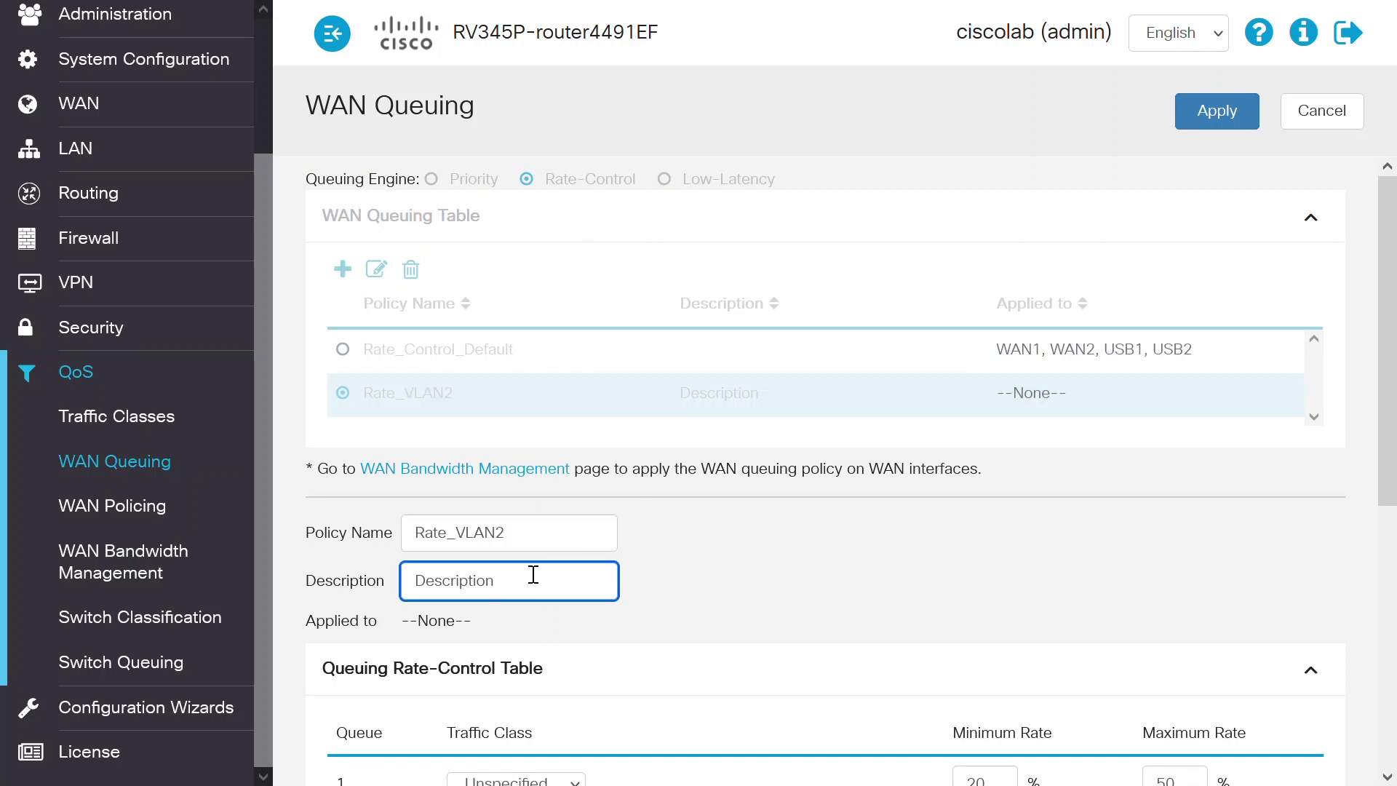
text(VLAN2)
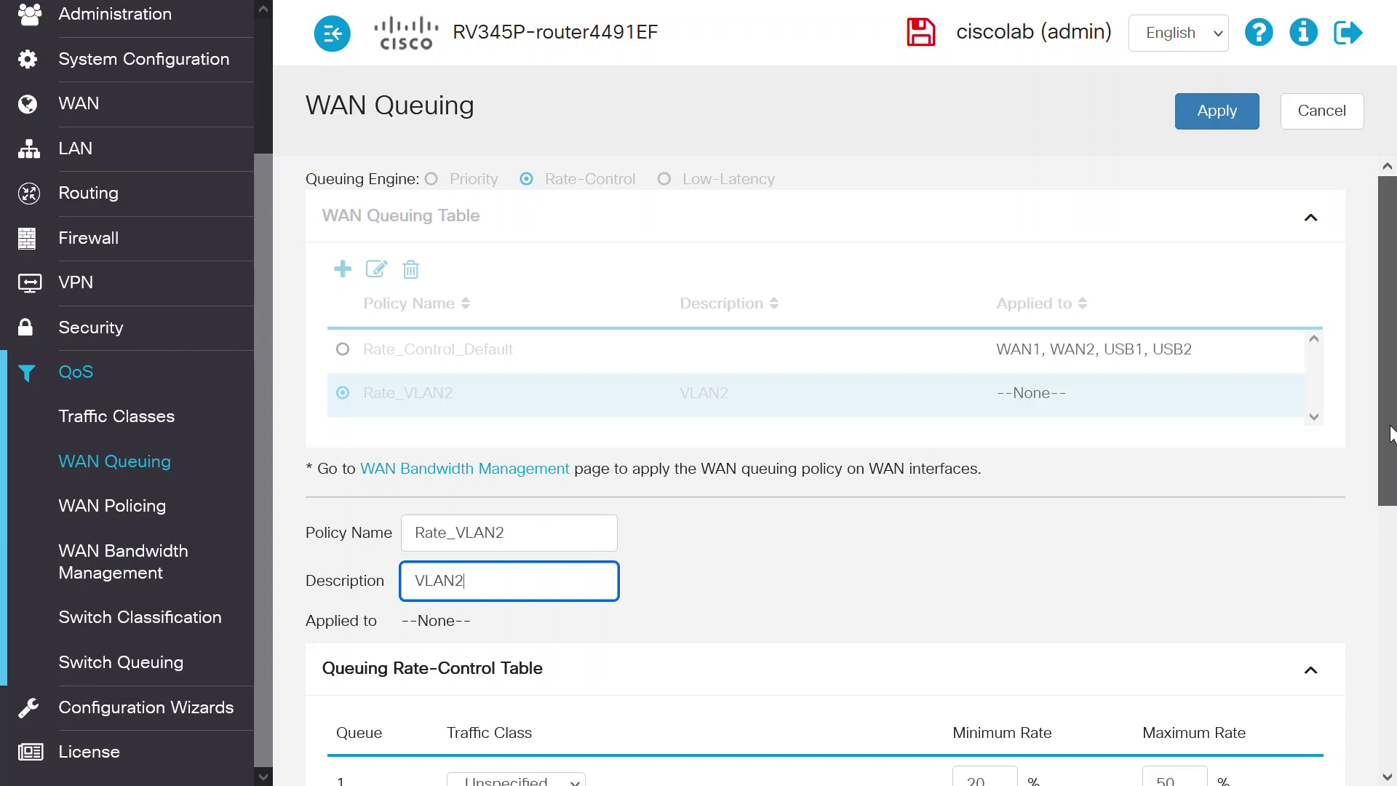
drag(1393, 426, 1392, 638)
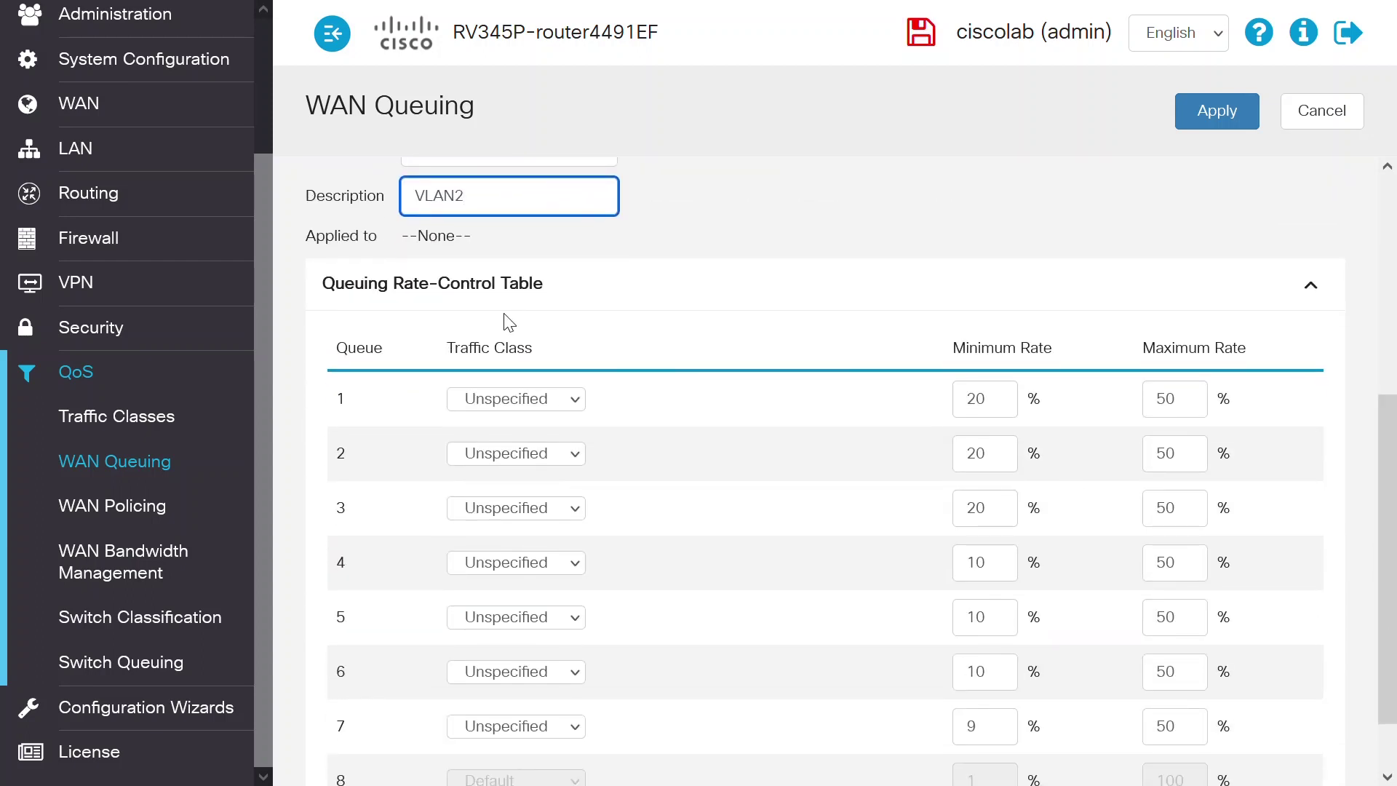
Assign the WAN class to queue 1 at 1% minimum and maximum rate, and apply
click(551, 402)
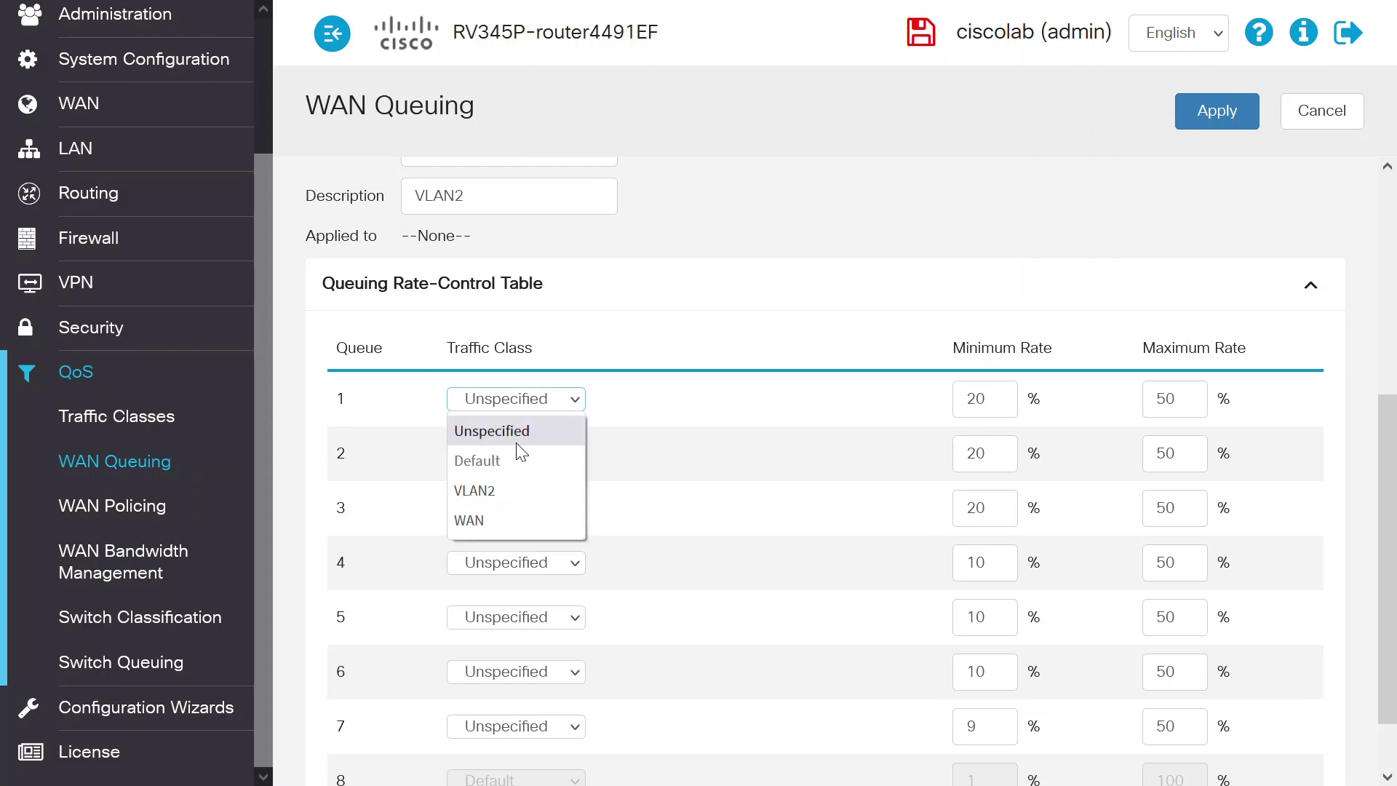
click(487, 519)
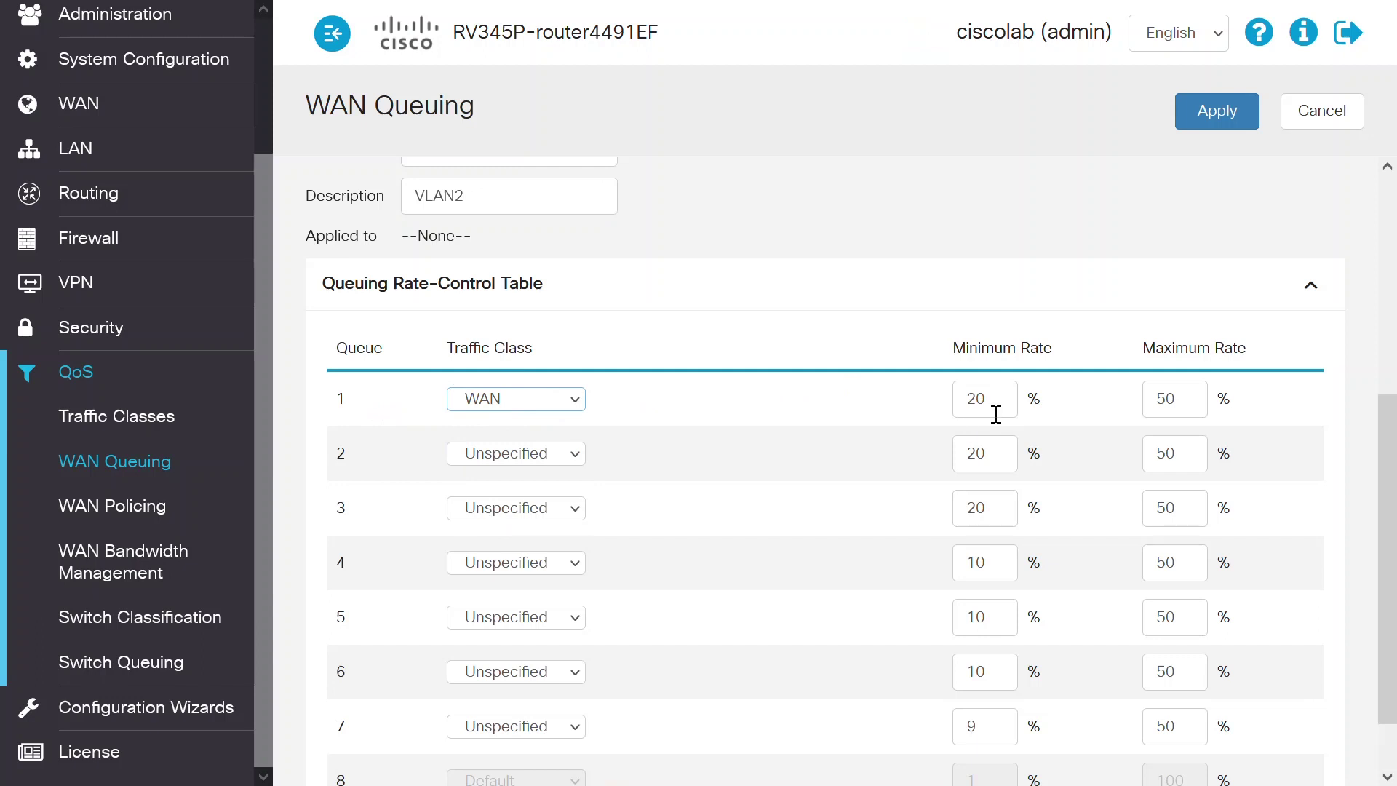
drag(995, 399, 953, 393)
text(1)
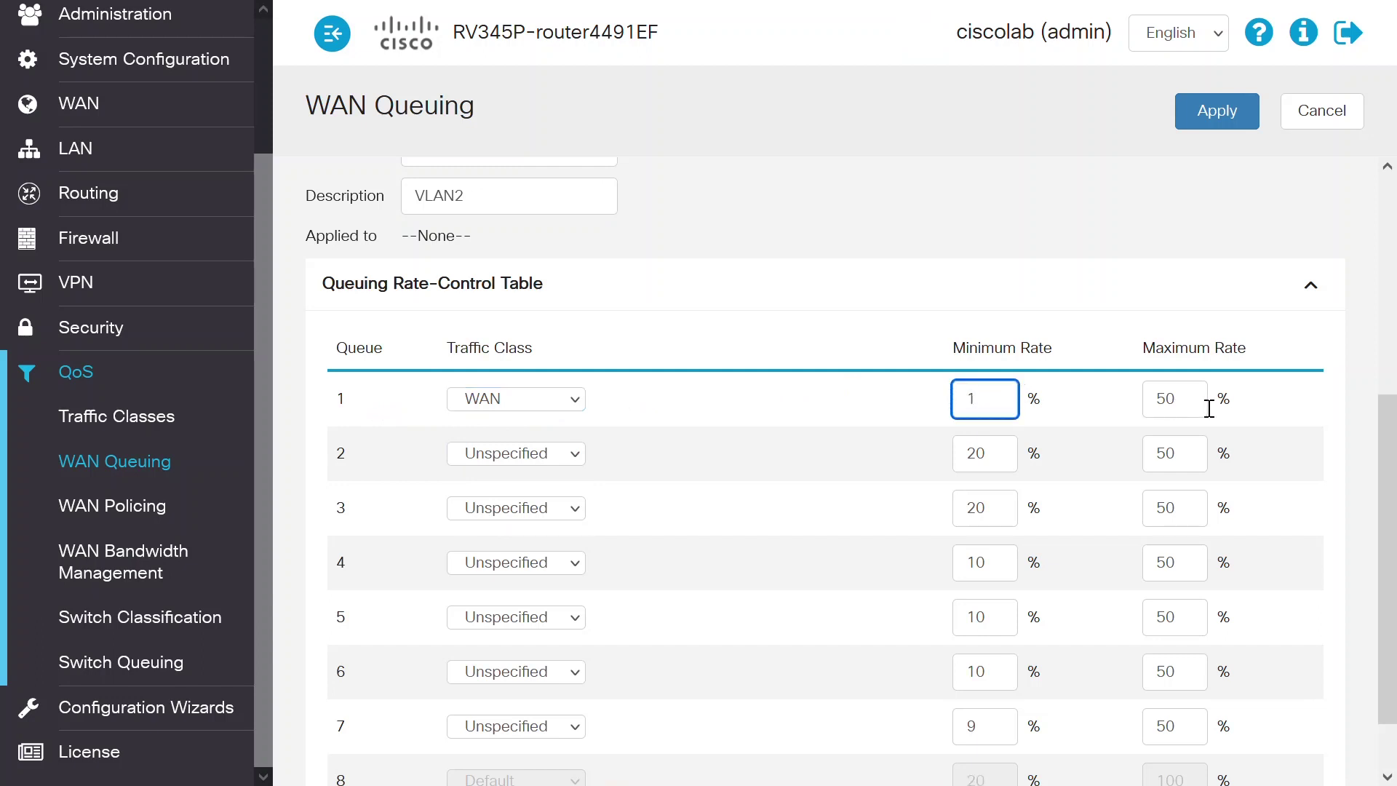
drag(1204, 405, 1148, 395)
text(1)
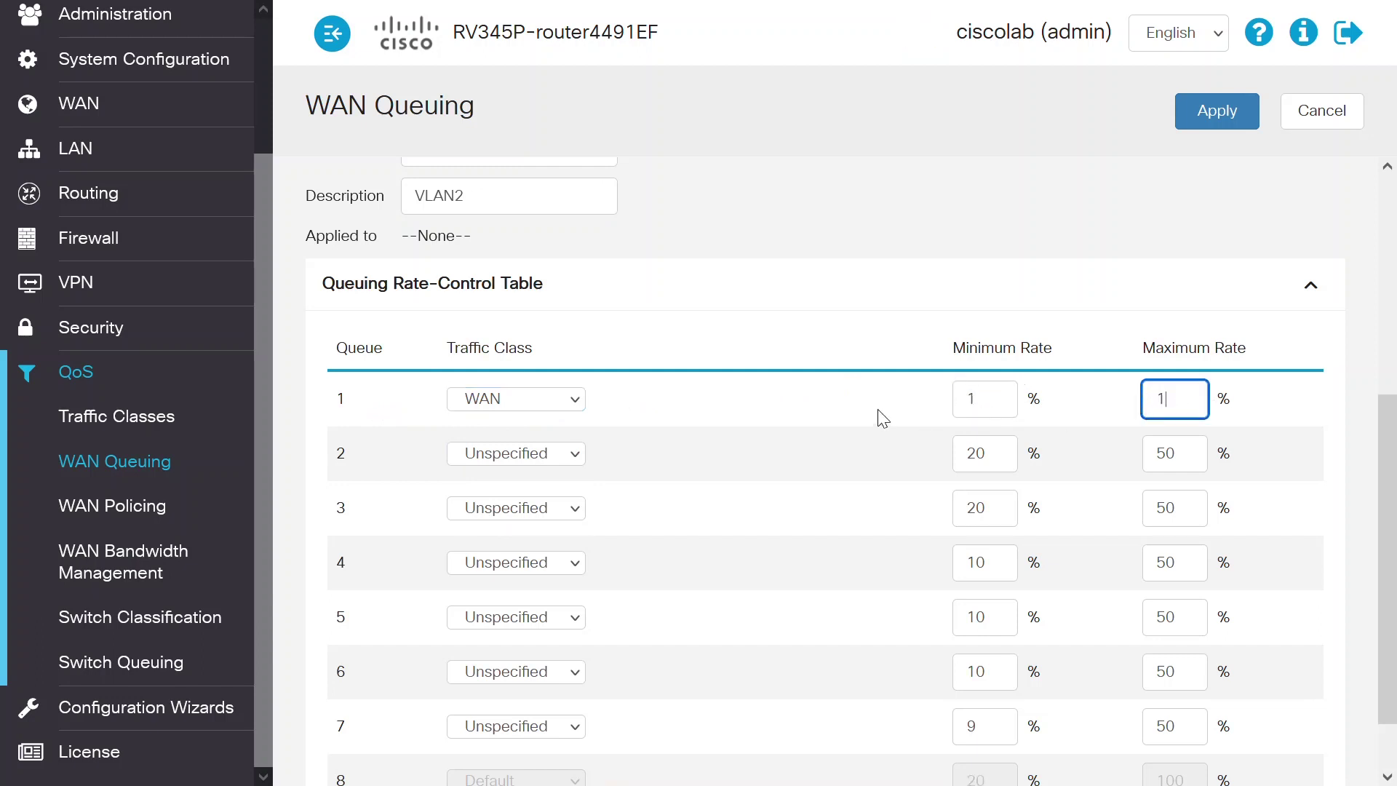
click(859, 416)
click(1205, 111)
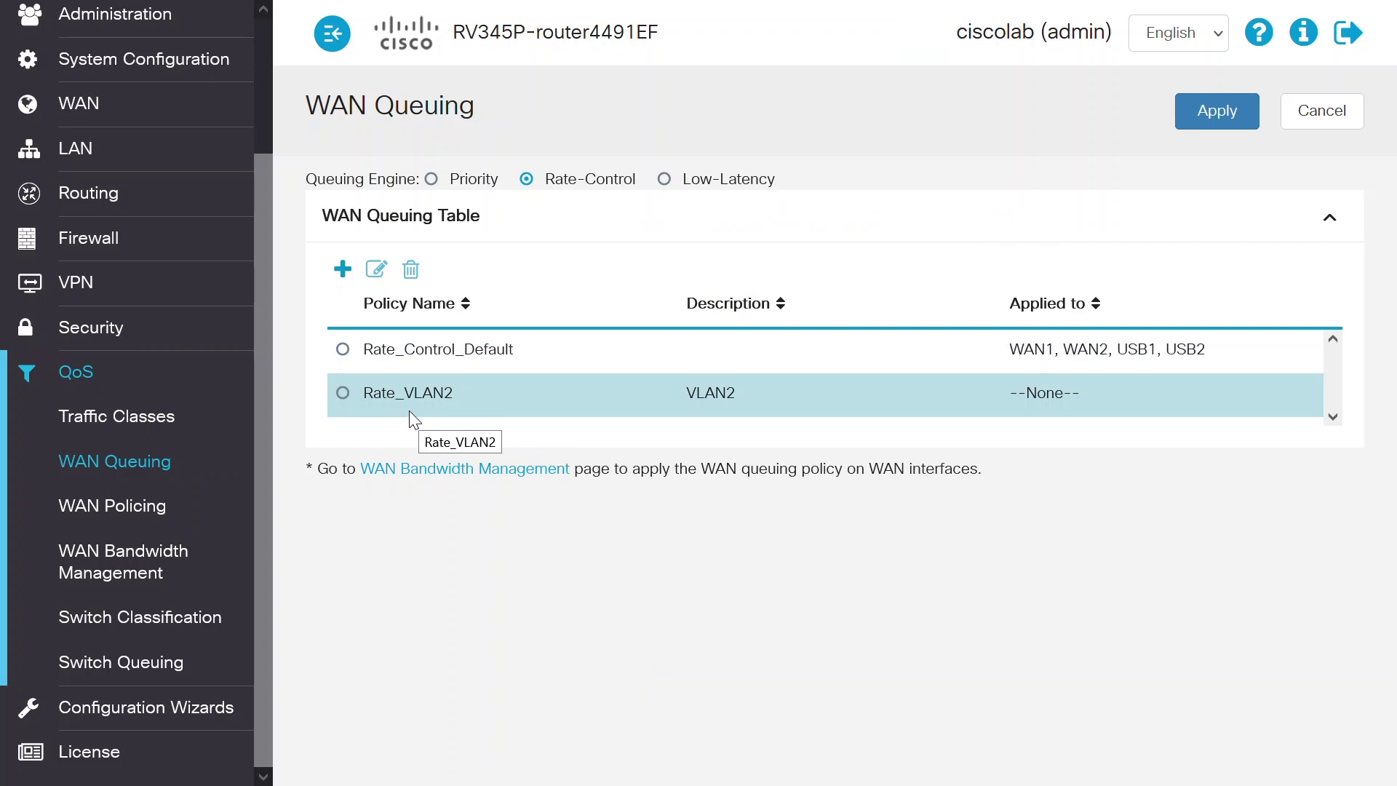
click(140, 519)
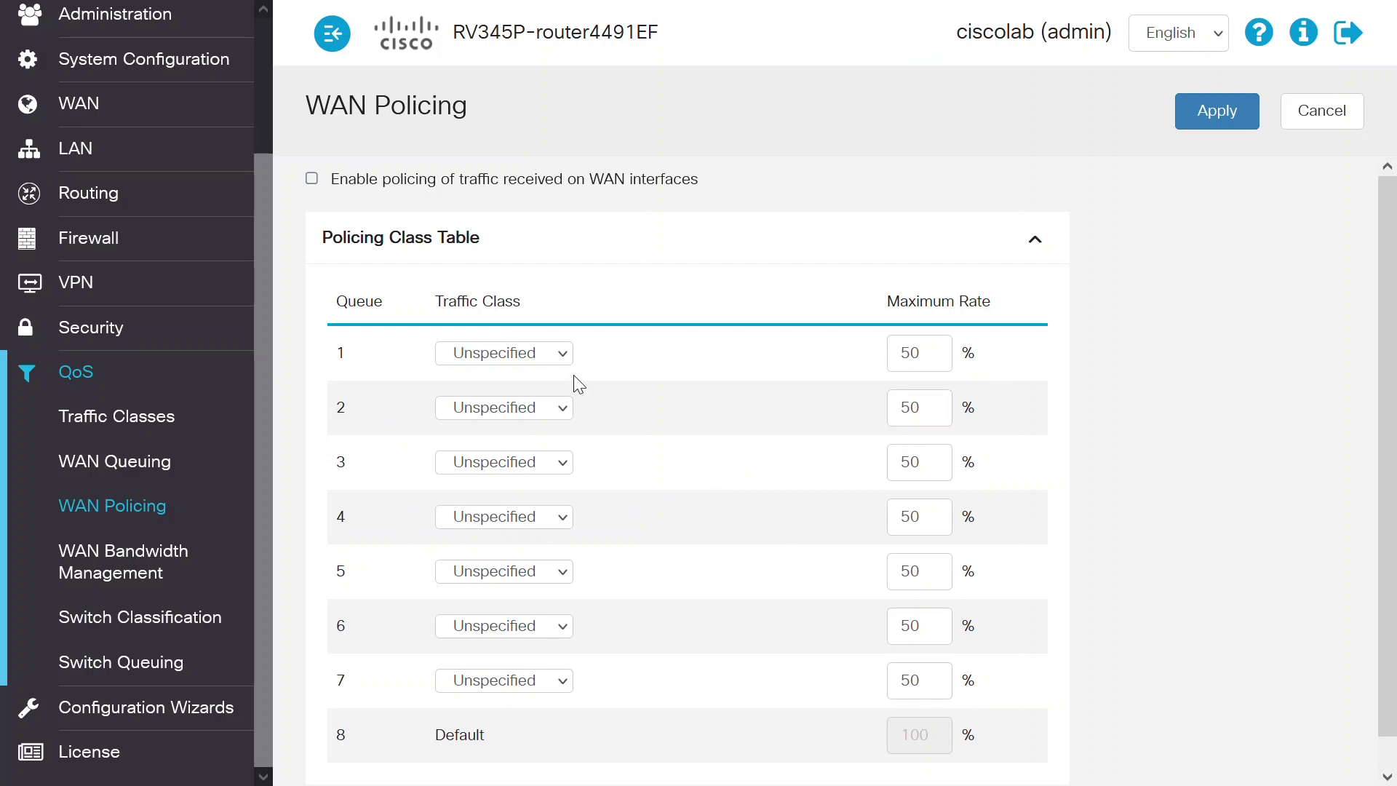
Assign the VLAN2 class to policing queue 1 with a 1% maximum rate
click(557, 353)
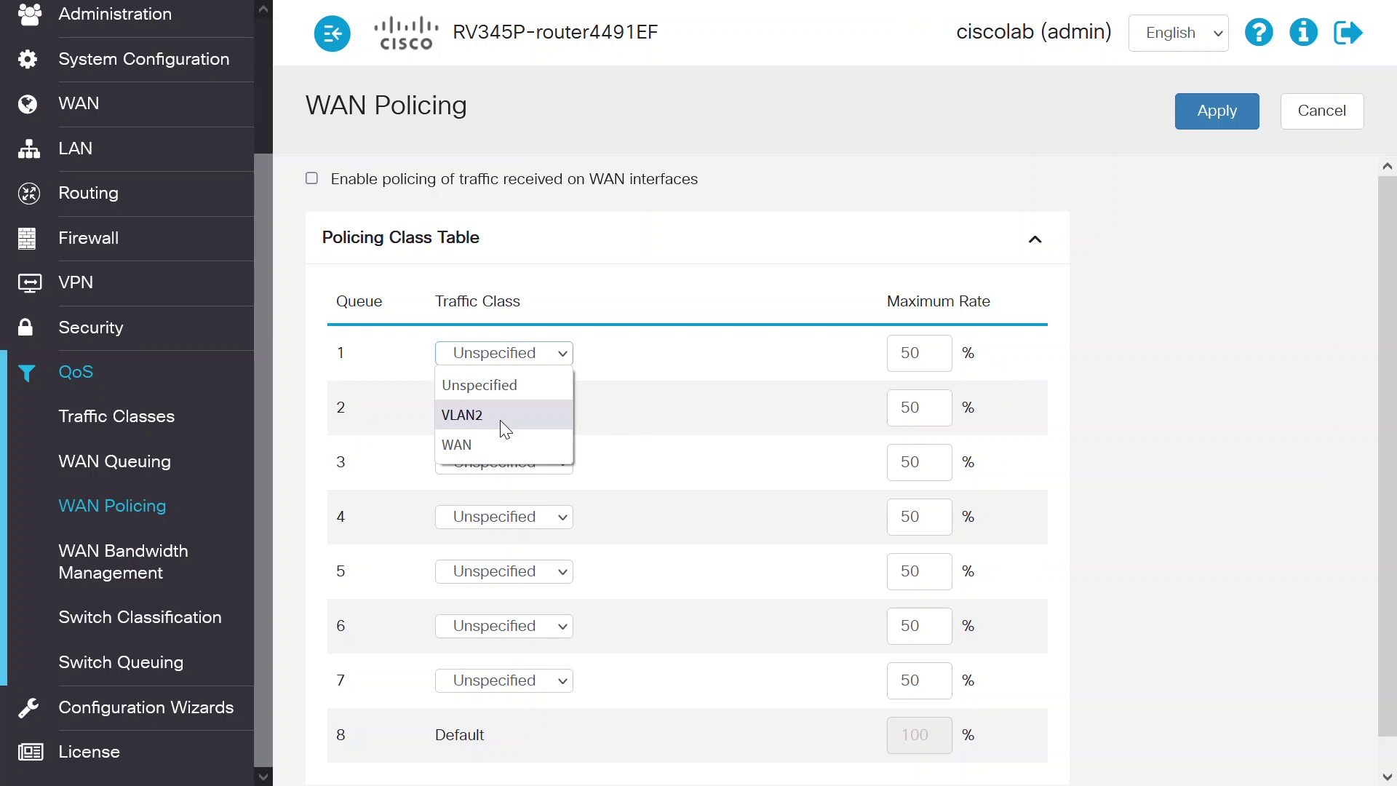
click(501, 416)
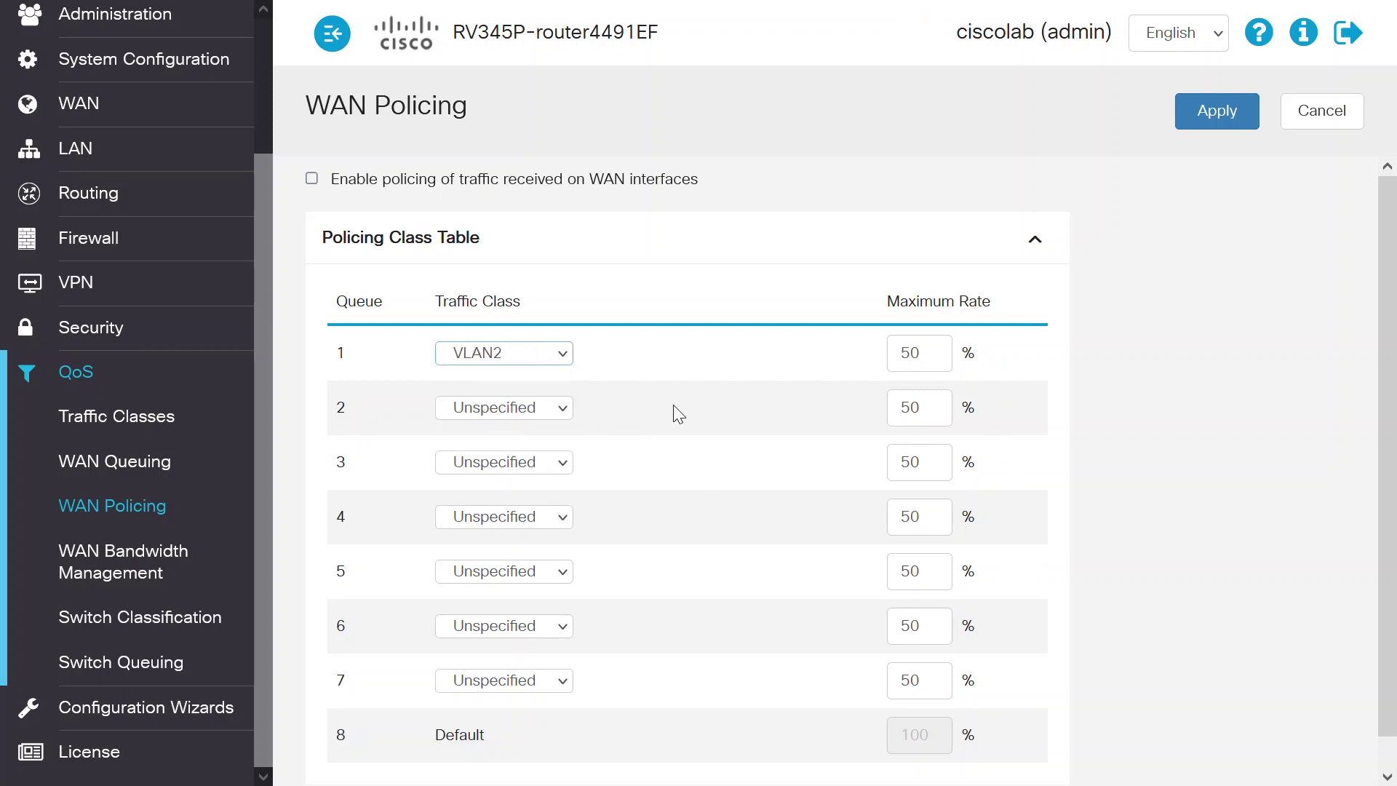
click(932, 351)
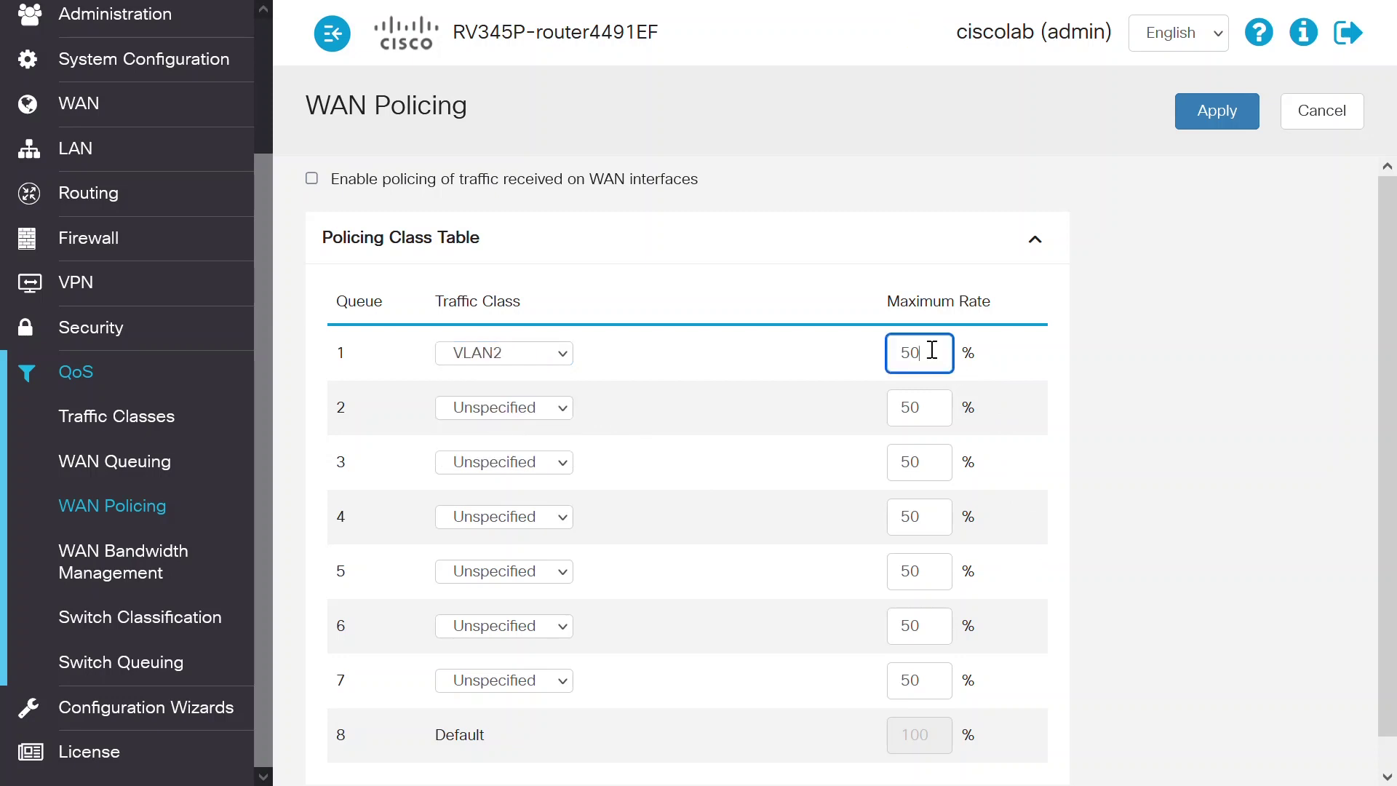
key(BackSpace)
key(BackSpace)
text(1)
Apply the queue settings and enable policing of incoming WAN traffic
click(1173, 346)
click(1221, 113)
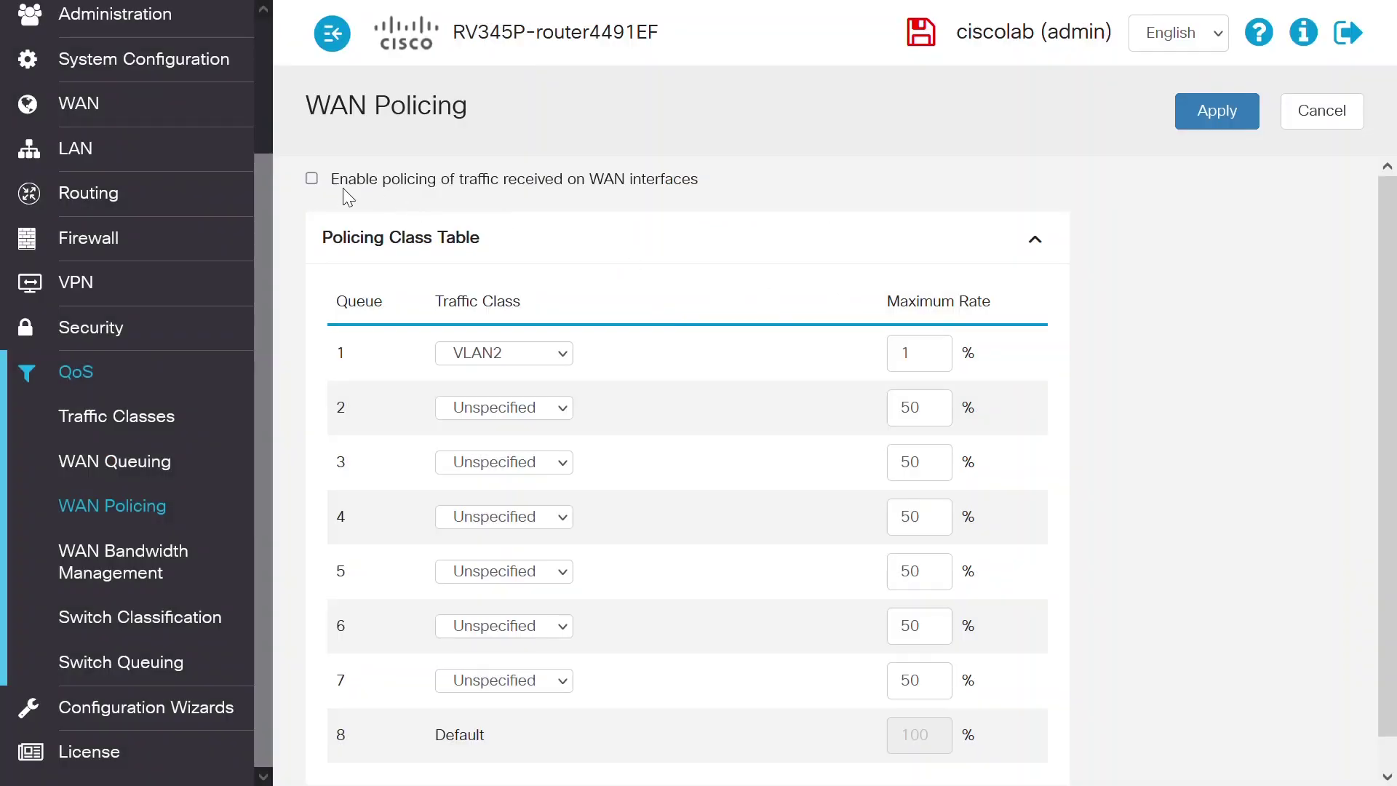
click(313, 182)
click(1211, 117)
In WAN Bandwidth Management, set WAN1's Outbound Queuing Policy to Rate_VLAN2 and apply
click(125, 561)
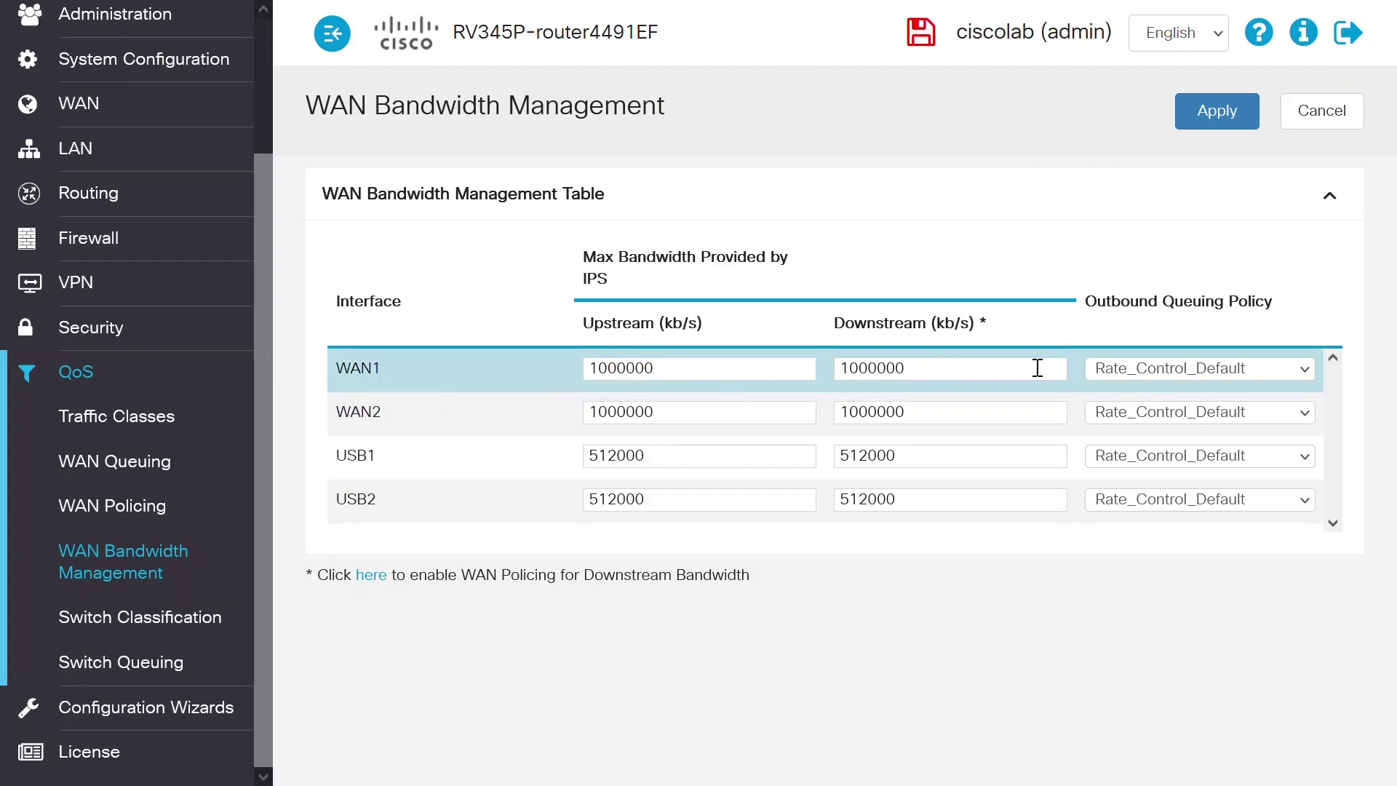
click(1174, 370)
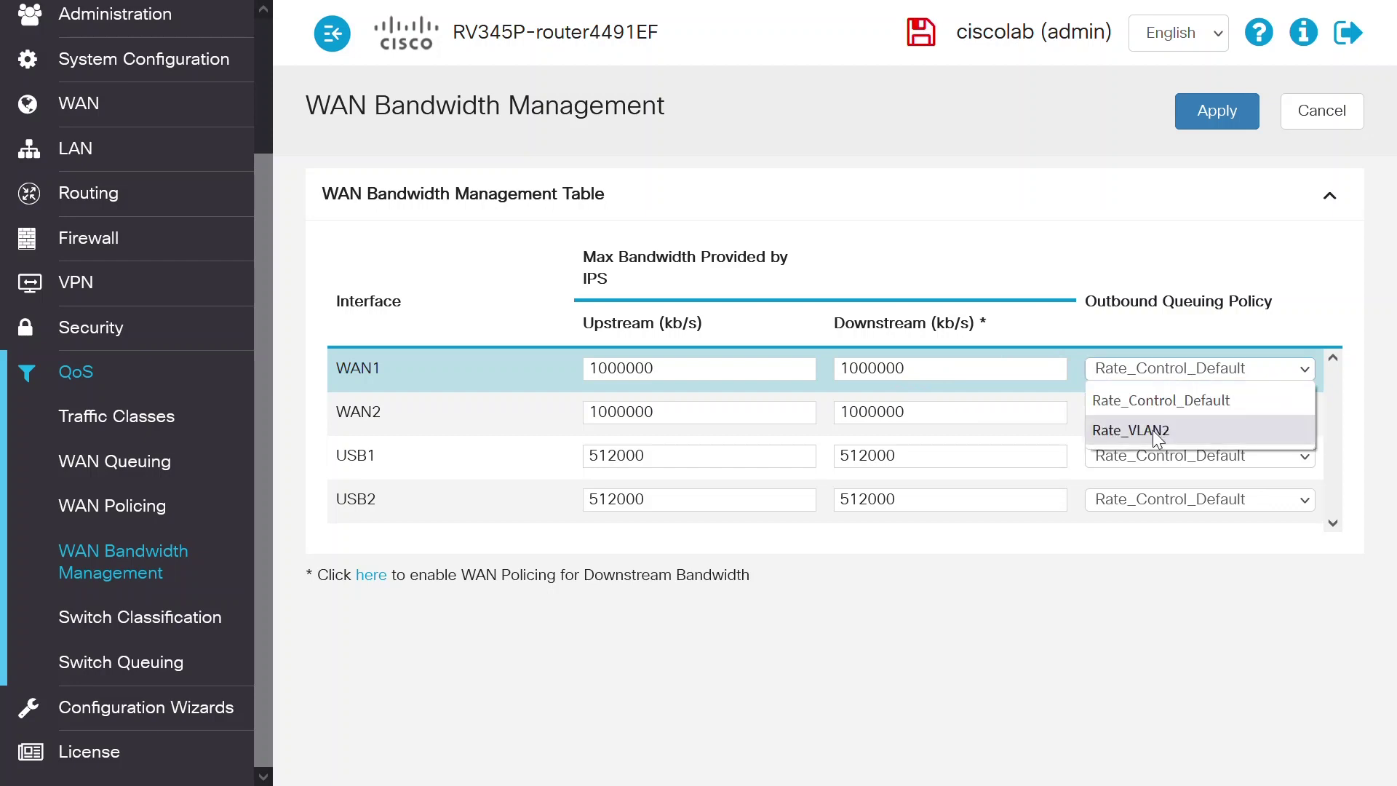
click(1134, 431)
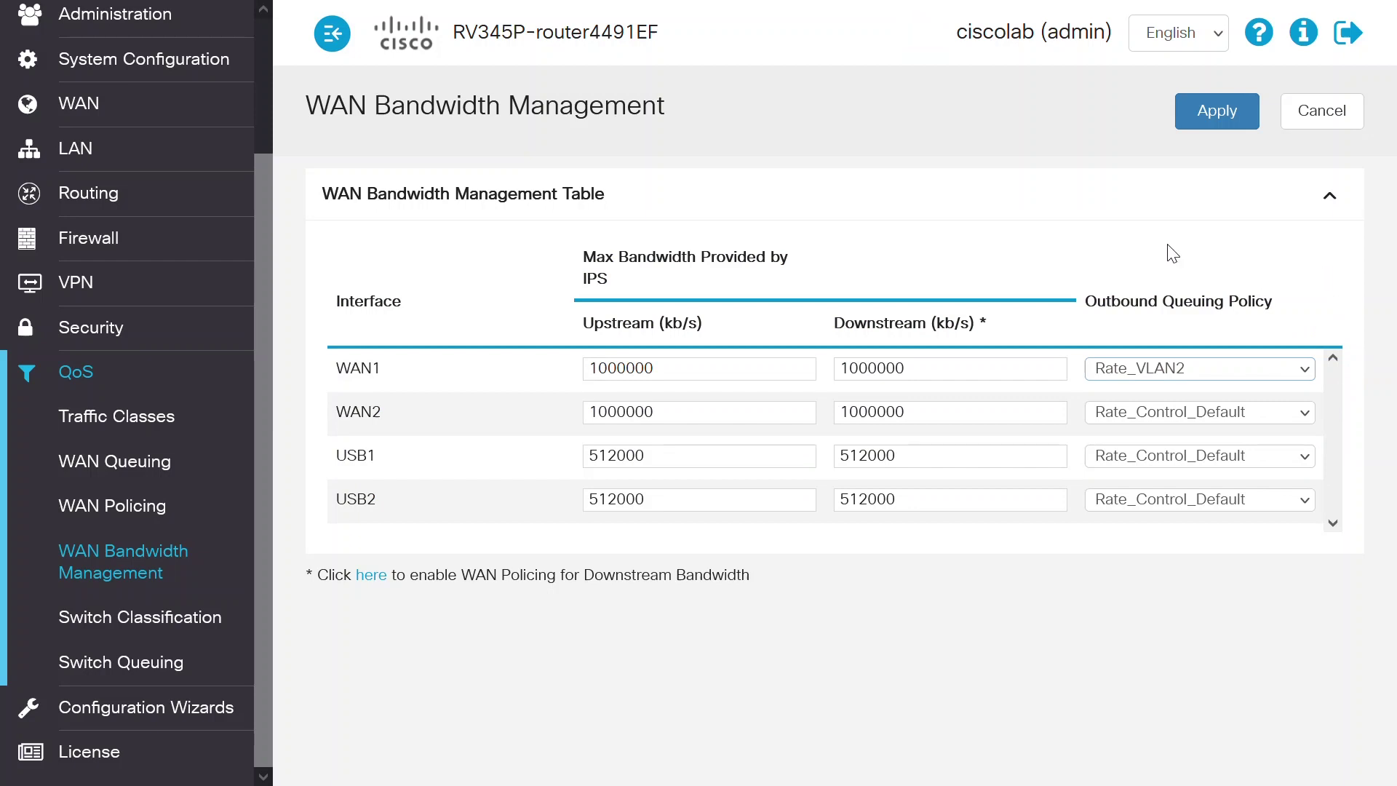
click(1217, 110)
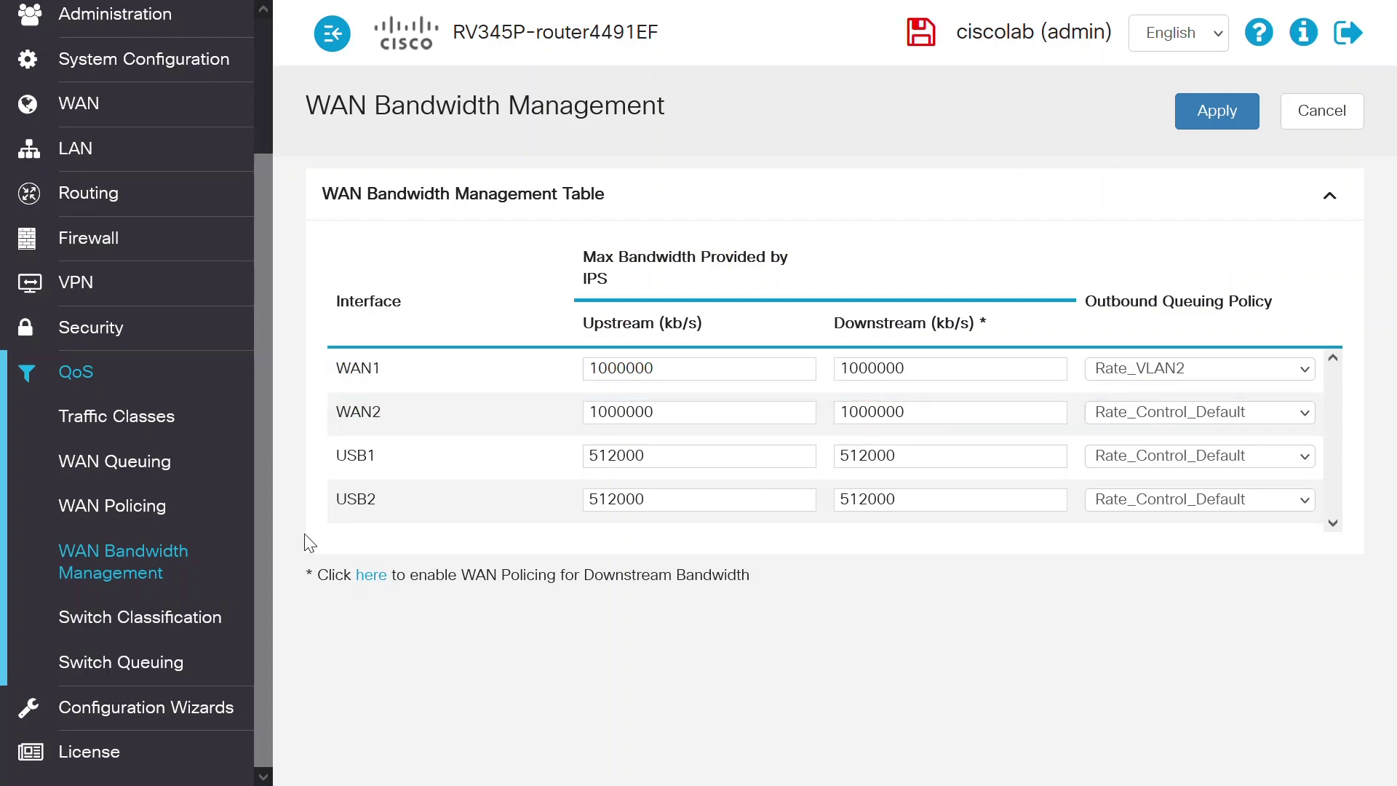
Check the WAN Policing and WAN Queuing pages, then confirm Default, VLAN2 and WAN classes are in use
click(102, 509)
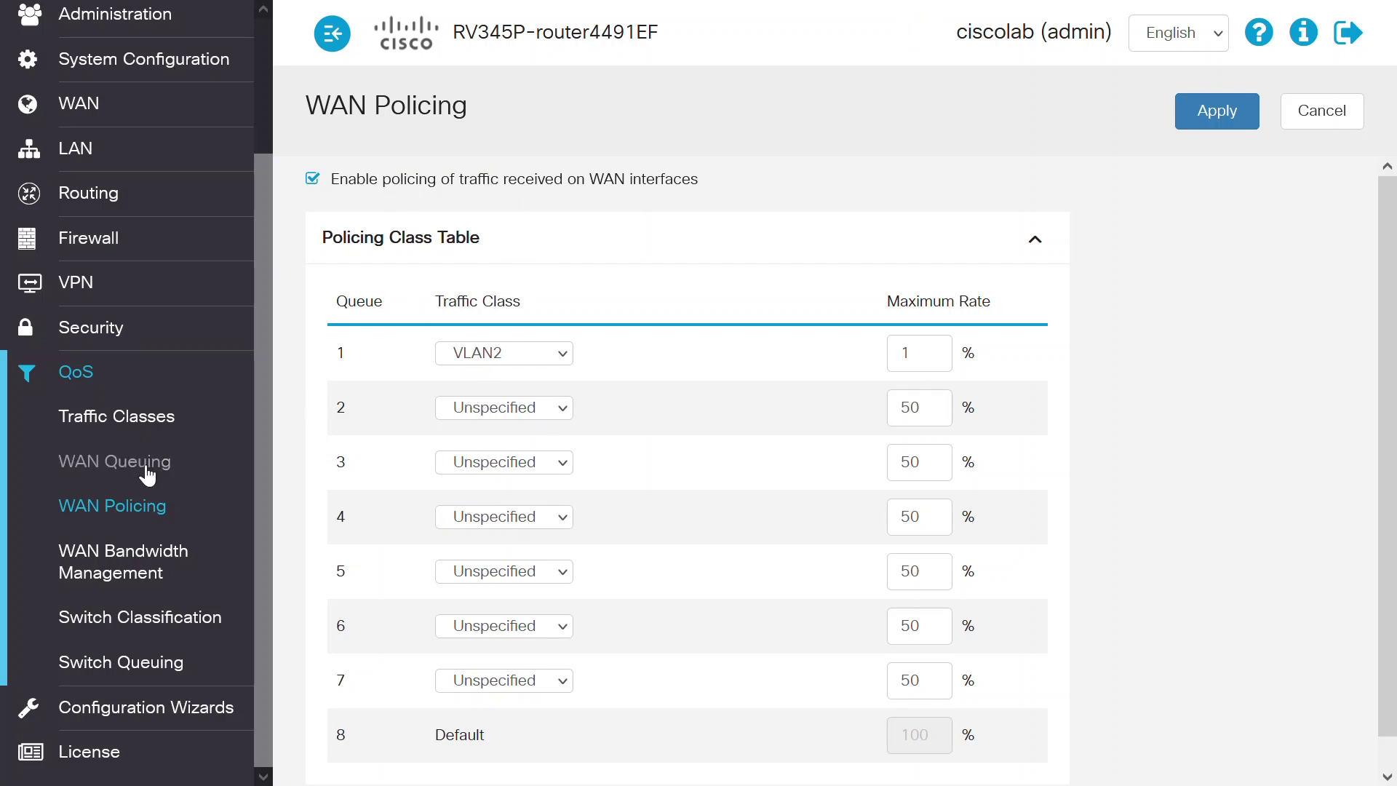
click(109, 464)
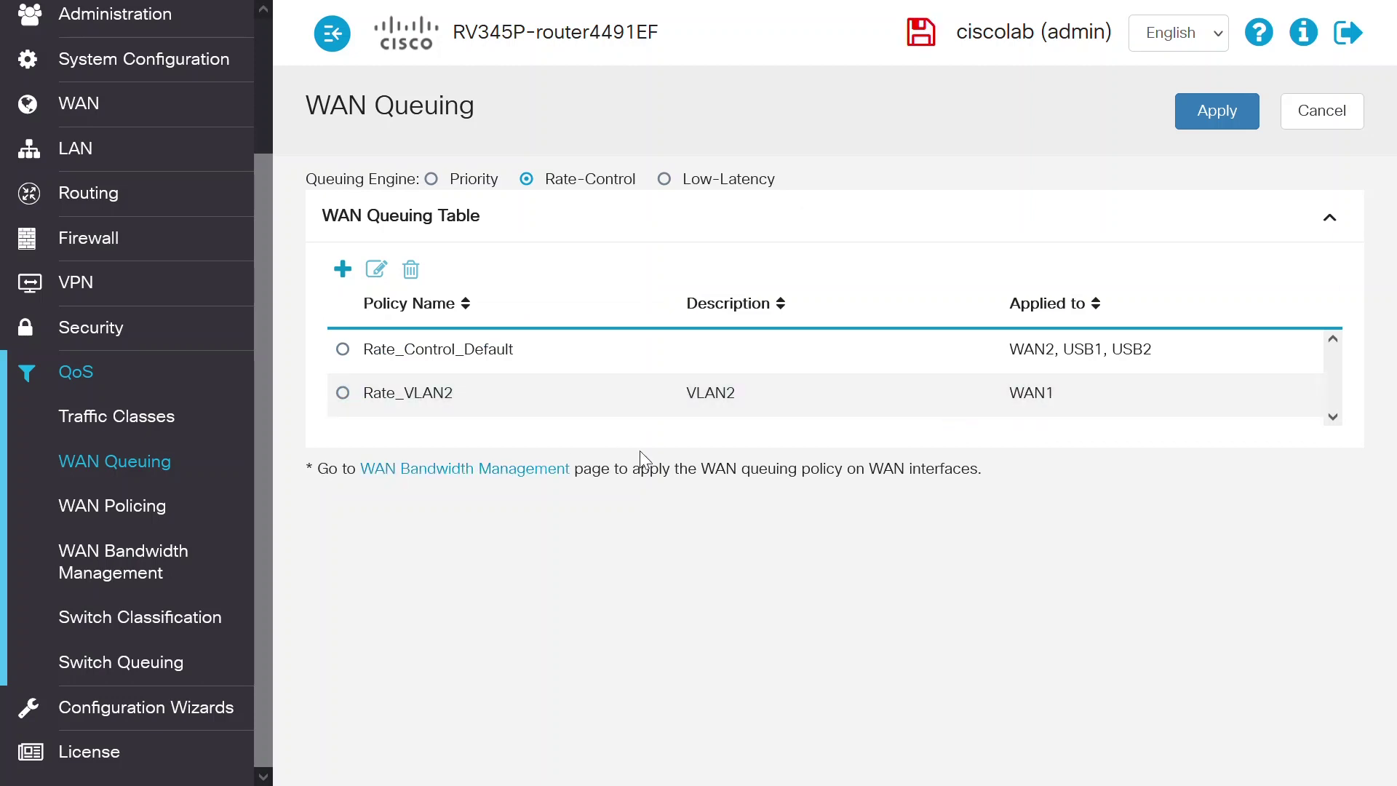
click(146, 429)
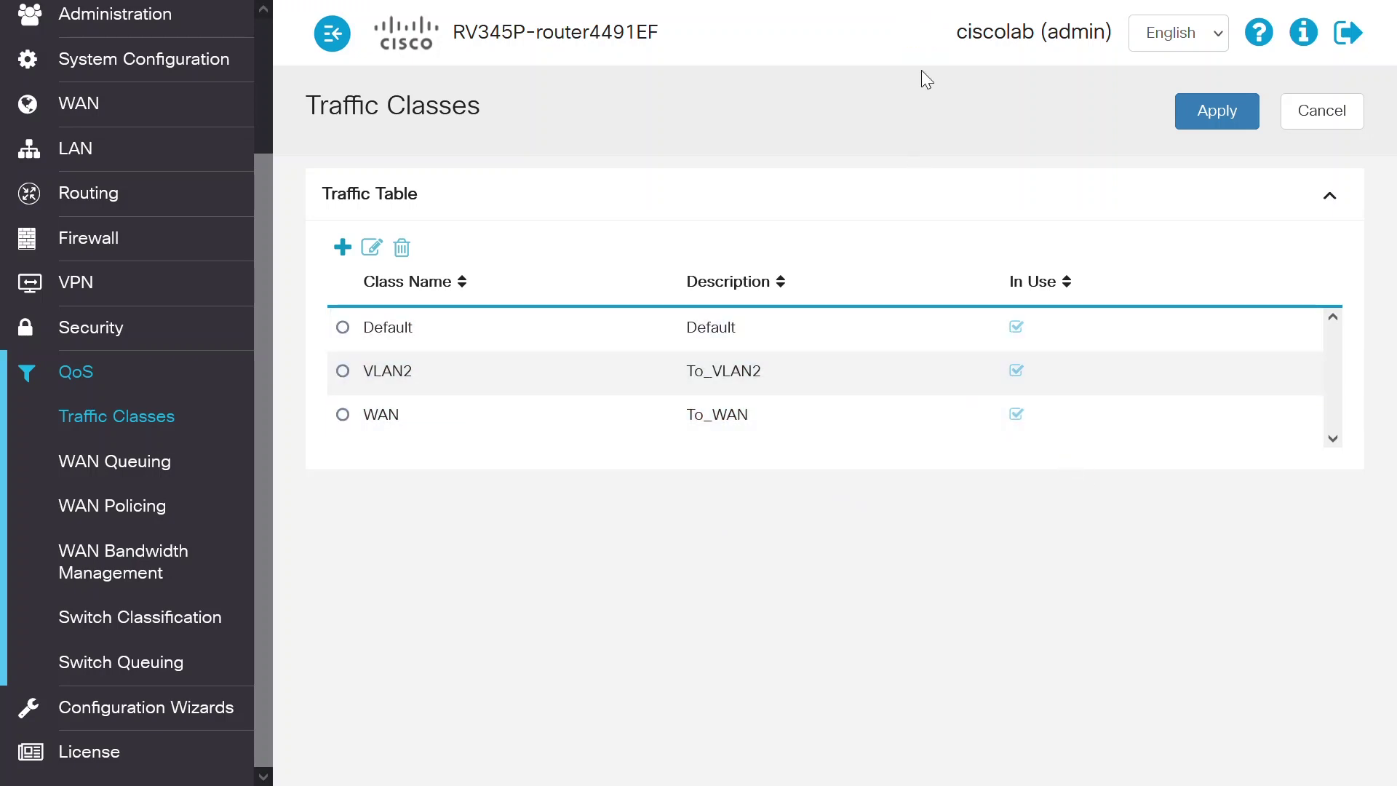
Copy the running configuration to the startup configuration and dismiss the Success message
click(931, 48)
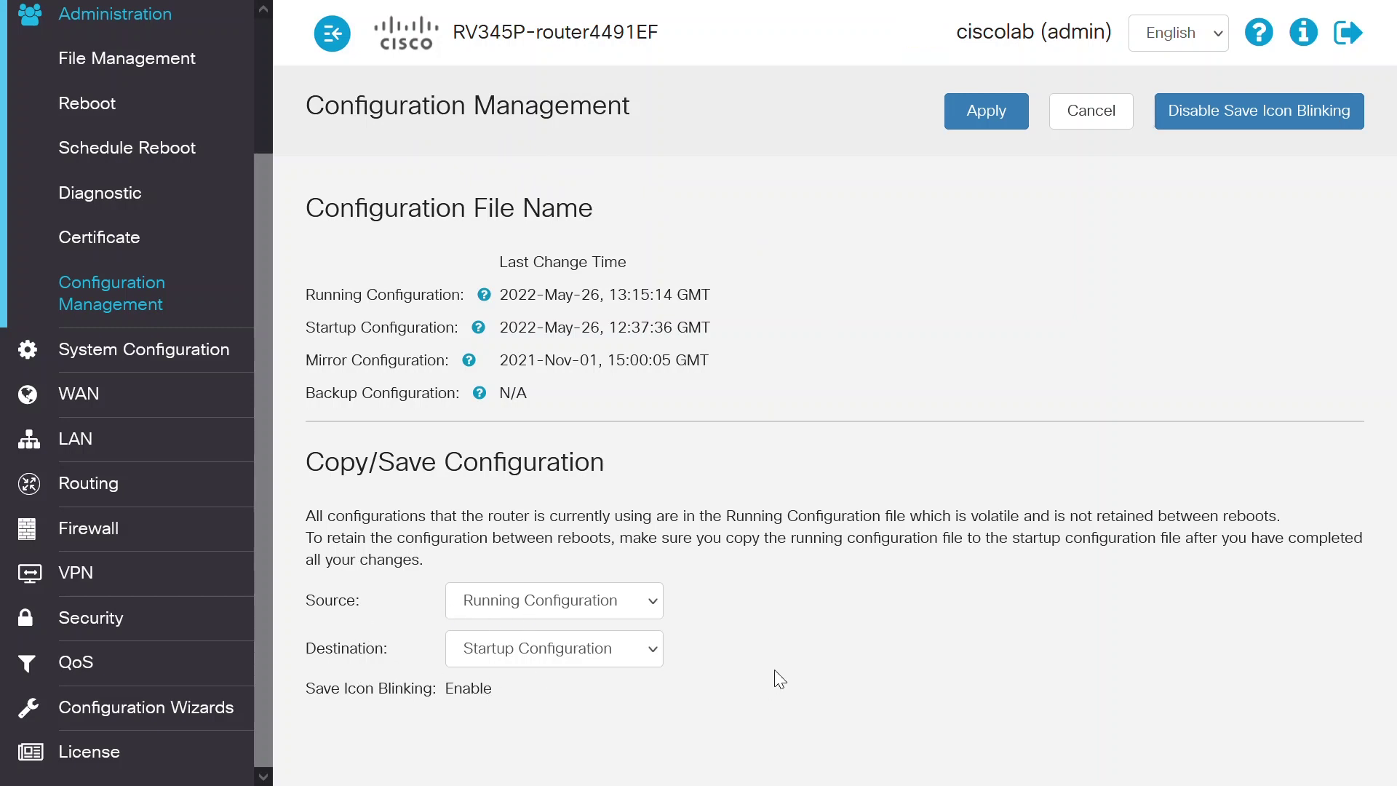
click(984, 115)
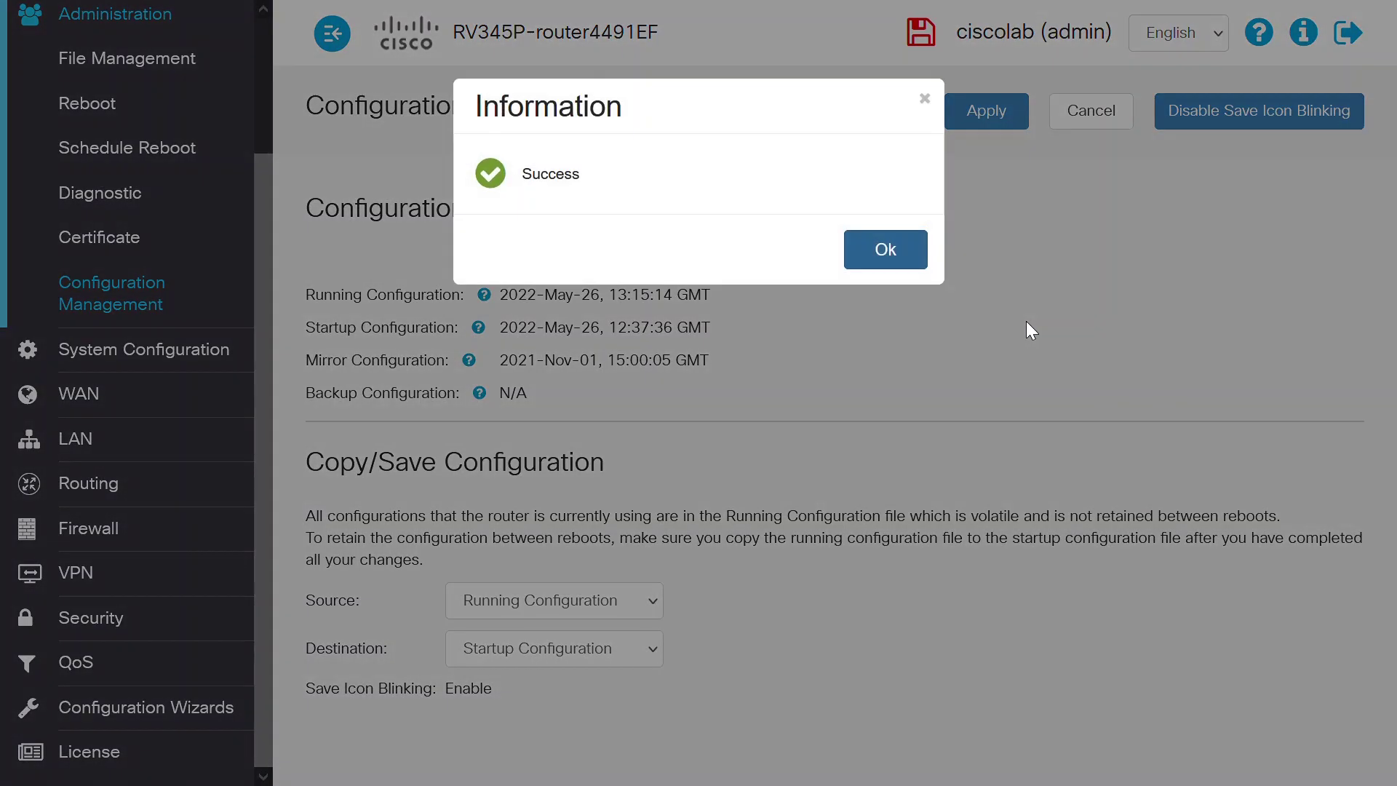
click(885, 249)
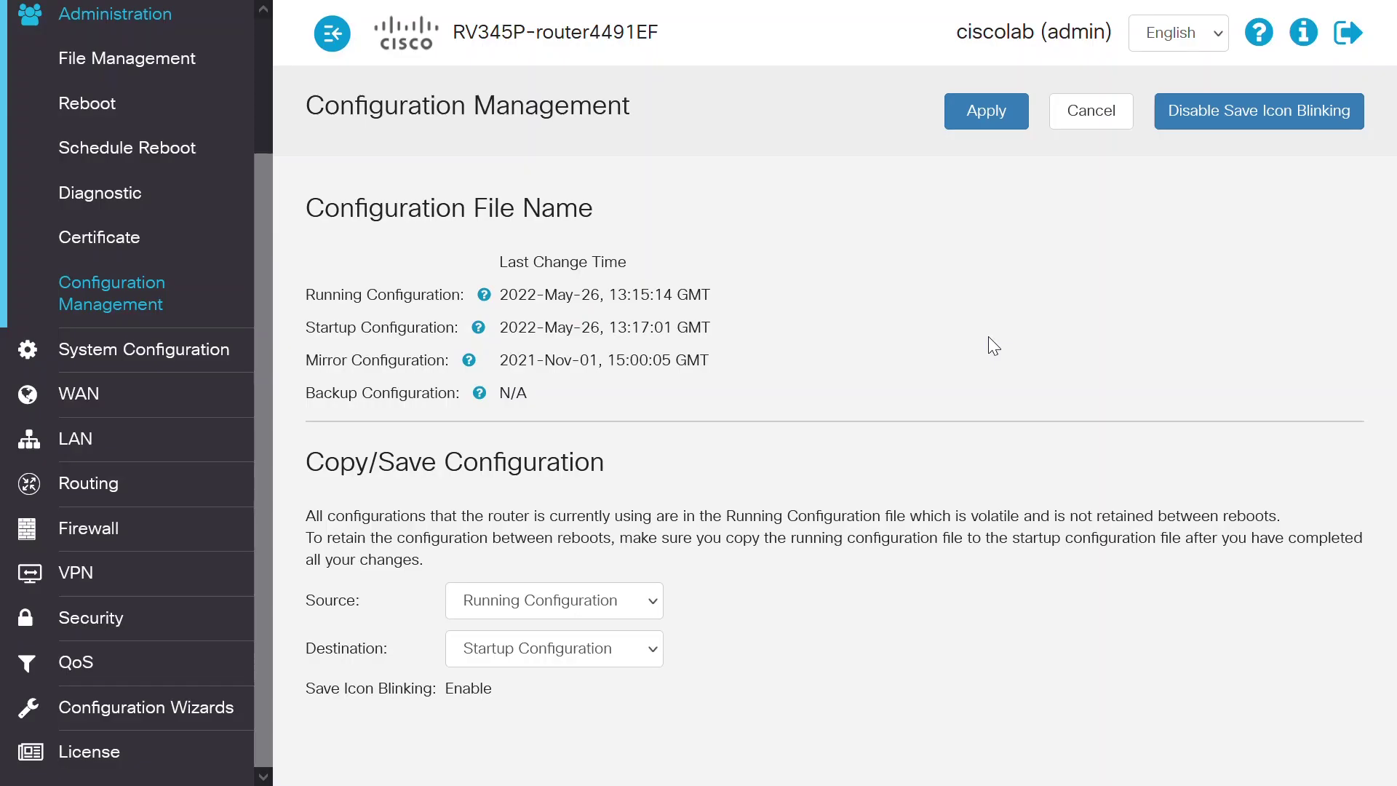